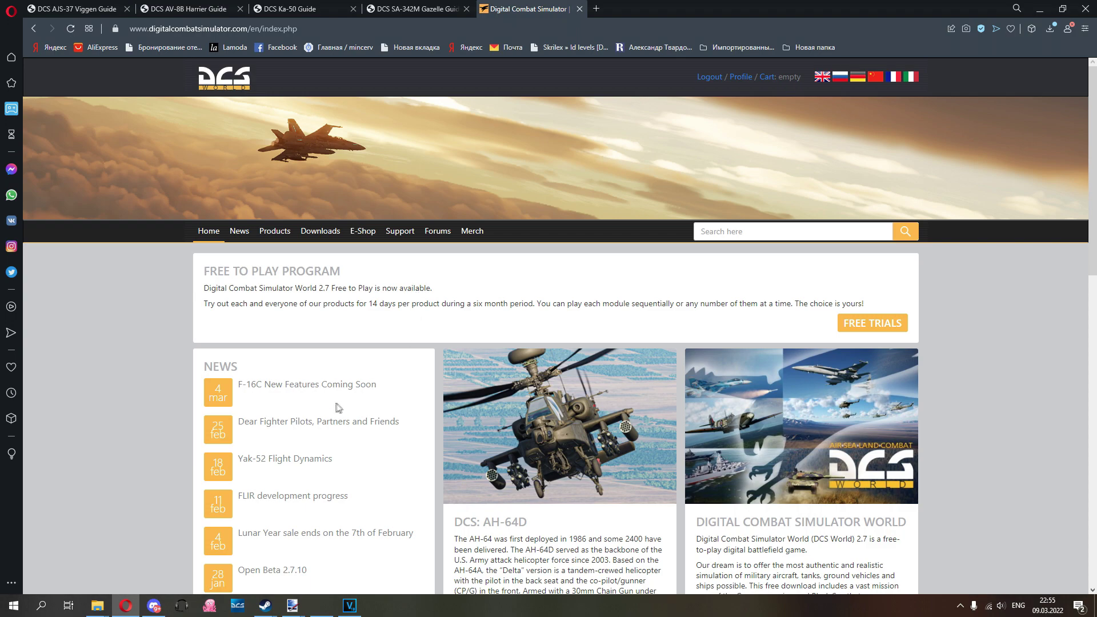
Step: Switch to Steam to view the DCS World Steam Edition library page, and return to the browser
{"action": "mouse_move", "coordinate": [265, 605]}
{"action": "left_click", "coordinate": [241, 570]}
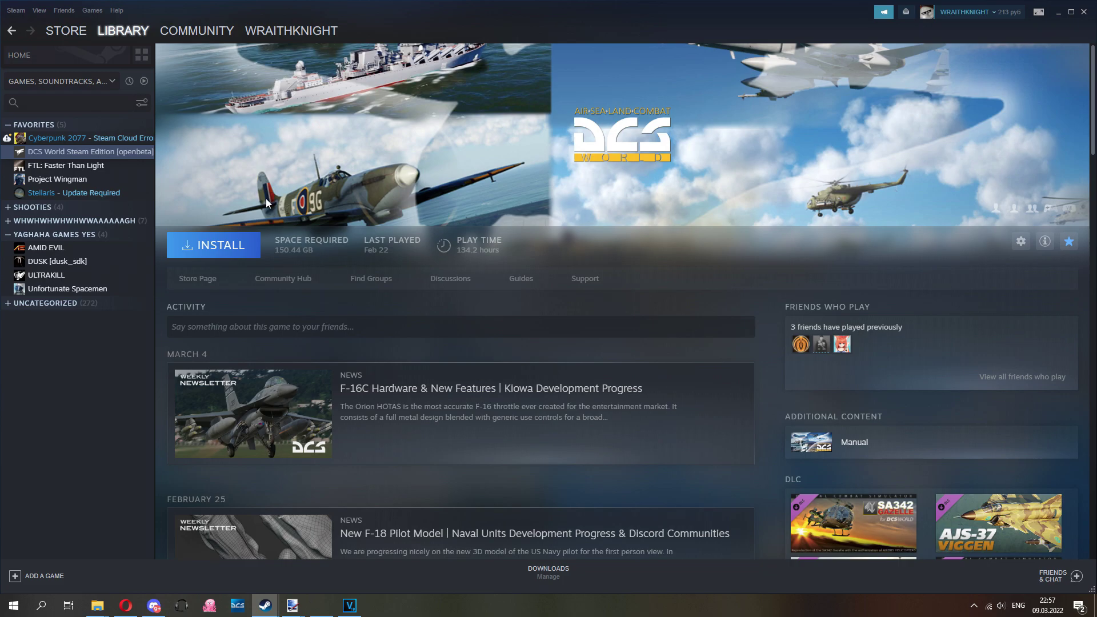
{"action": "left_click", "coordinate": [125, 605]}
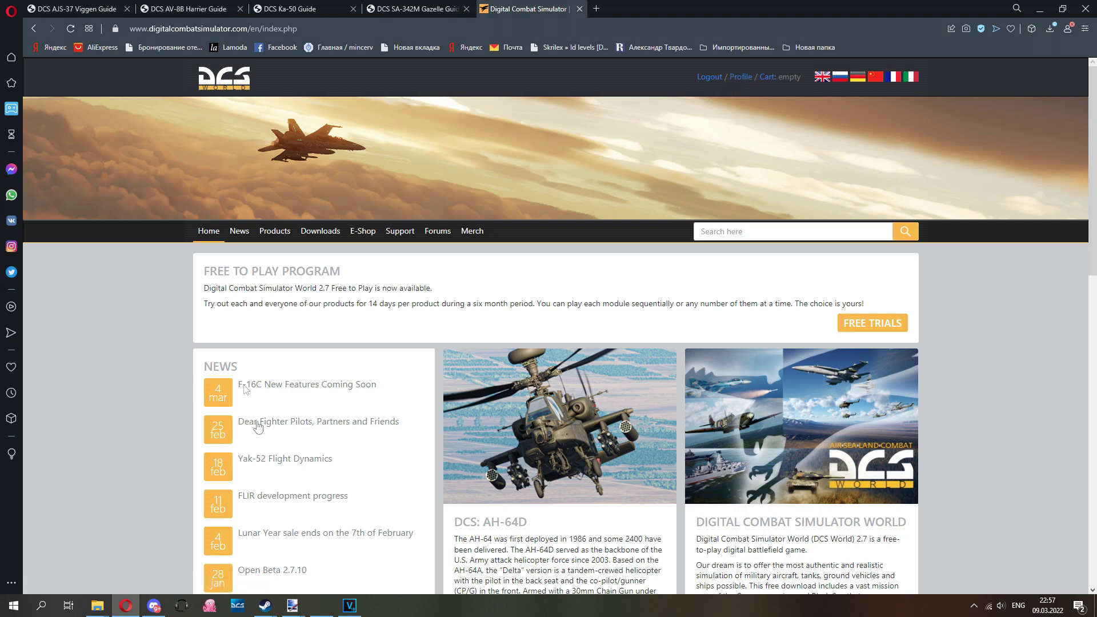
Step: Switch to paint.net and mark the Edit / Delete area and the blanked-out profile areas with rectangular selections
{"action": "mouse_move", "coordinate": [298, 609]}
{"action": "left_click", "coordinate": [205, 557]}
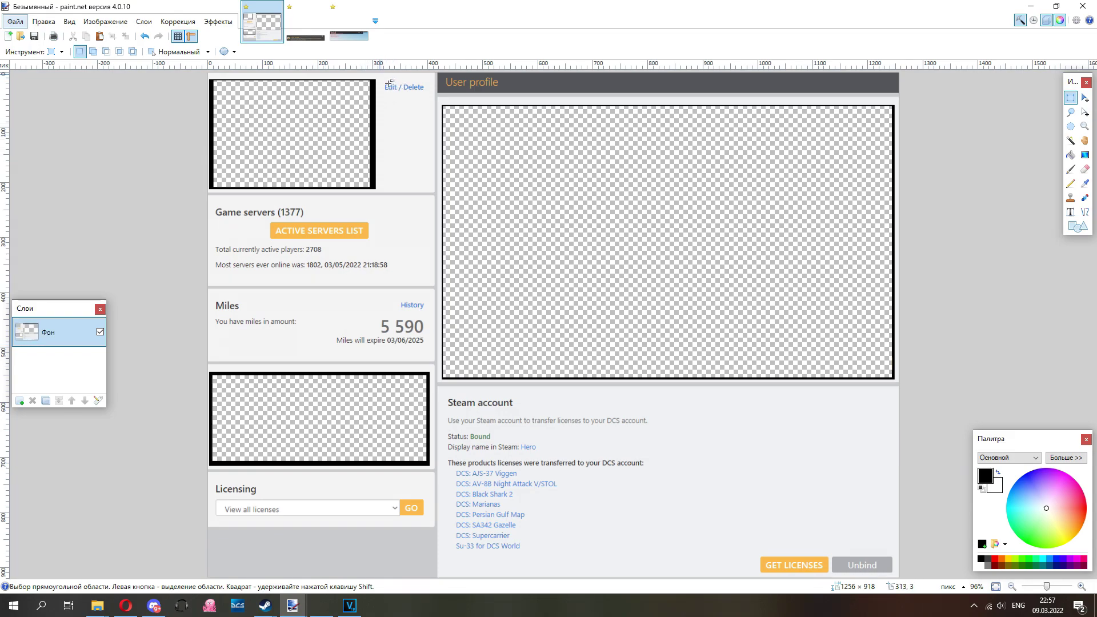
{"action": "left_click_drag", "start_coordinate": [398, 75], "coordinate": [408, 118]}
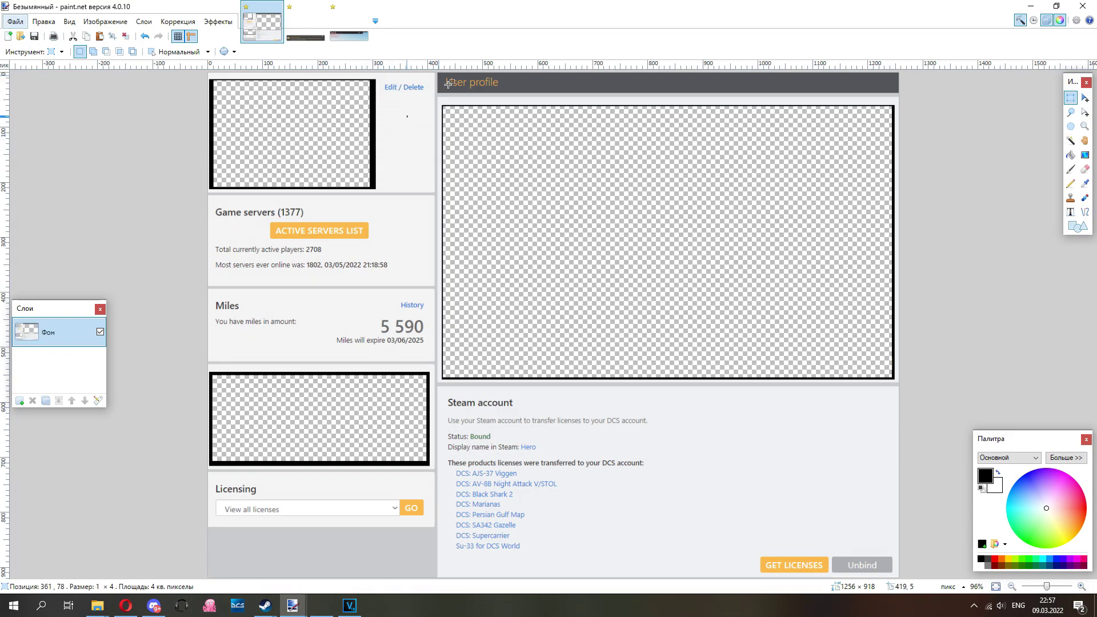
{"action": "left_click_drag", "start_coordinate": [444, 80], "coordinate": [926, 385]}
{"action": "left_click_drag", "start_coordinate": [494, 144], "coordinate": [660, 279]}
{"action": "left_click_drag", "start_coordinate": [470, 155], "coordinate": [667, 333]}
{"action": "left_click_drag", "start_coordinate": [562, 183], "coordinate": [712, 309]}
{"action": "left_click_drag", "start_coordinate": [251, 97], "coordinate": [391, 191]}
{"action": "left_click_drag", "start_coordinate": [213, 91], "coordinate": [314, 164]}
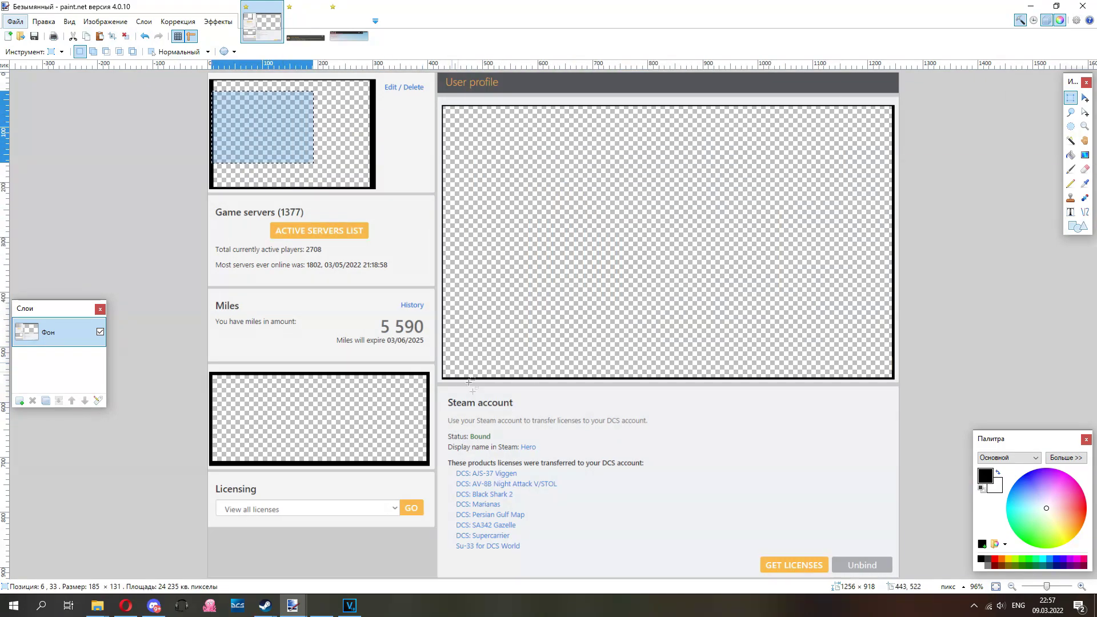
Step: Mark the Steam account section, its licence buttons and the list of transferred product licences with rectangular selections, and clear the last selection
{"action": "left_click_drag", "start_coordinate": [442, 390], "coordinate": [895, 576]}
{"action": "left_click_drag", "start_coordinate": [747, 547], "coordinate": [882, 575]}
{"action": "left_click", "coordinate": [735, 508]}
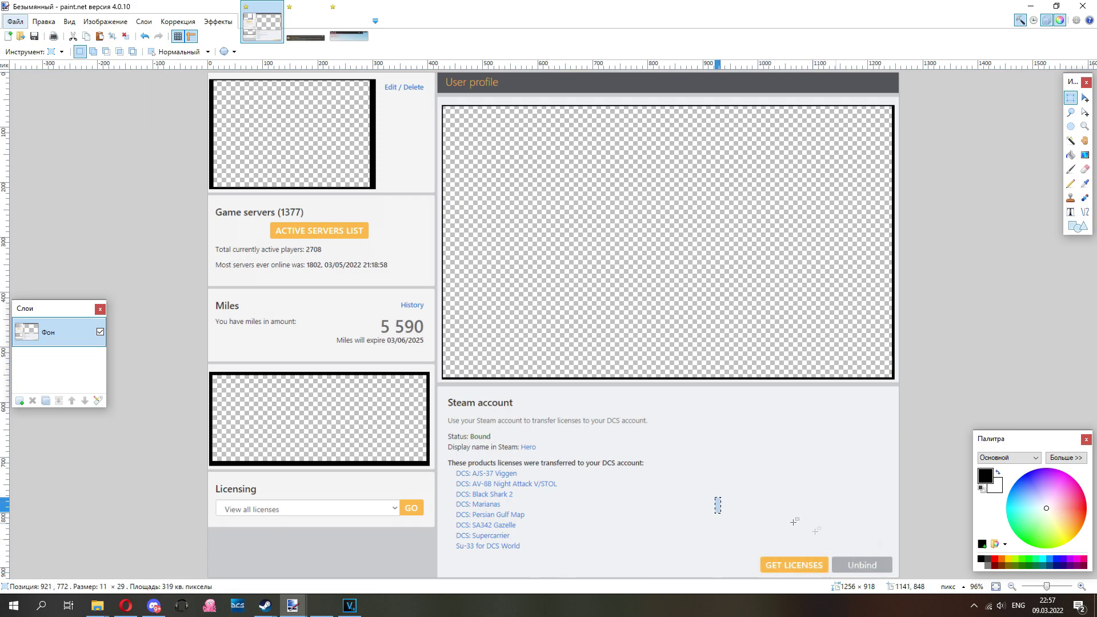
{"action": "left_click_drag", "start_coordinate": [691, 487], "coordinate": [898, 574]}
{"action": "left_click", "coordinate": [569, 406]}
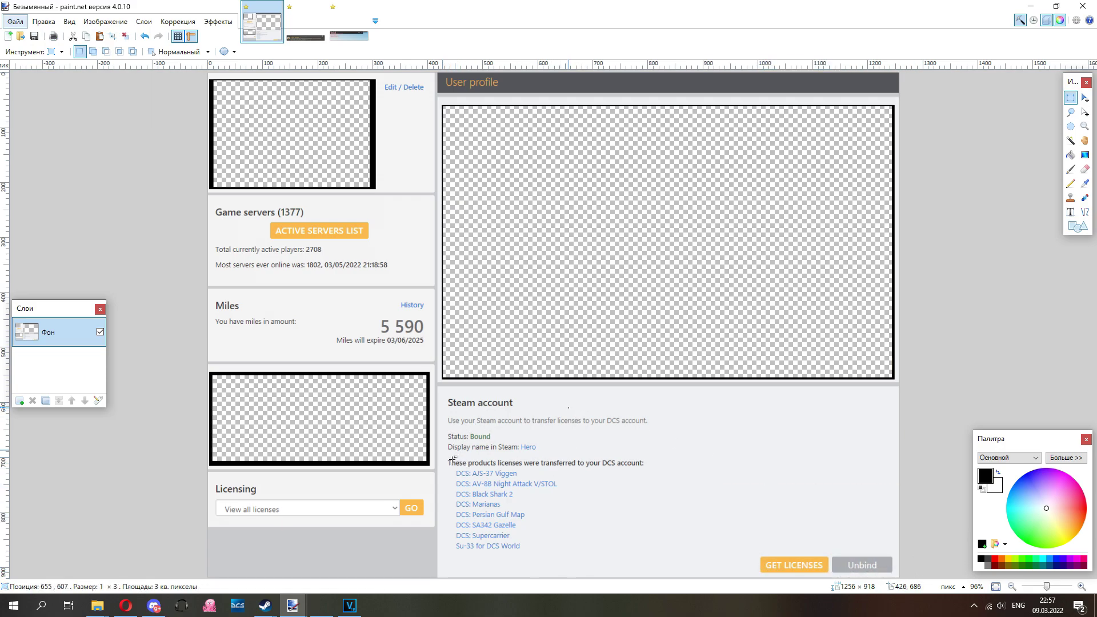
{"action": "left_click_drag", "start_coordinate": [443, 450], "coordinate": [662, 568]}
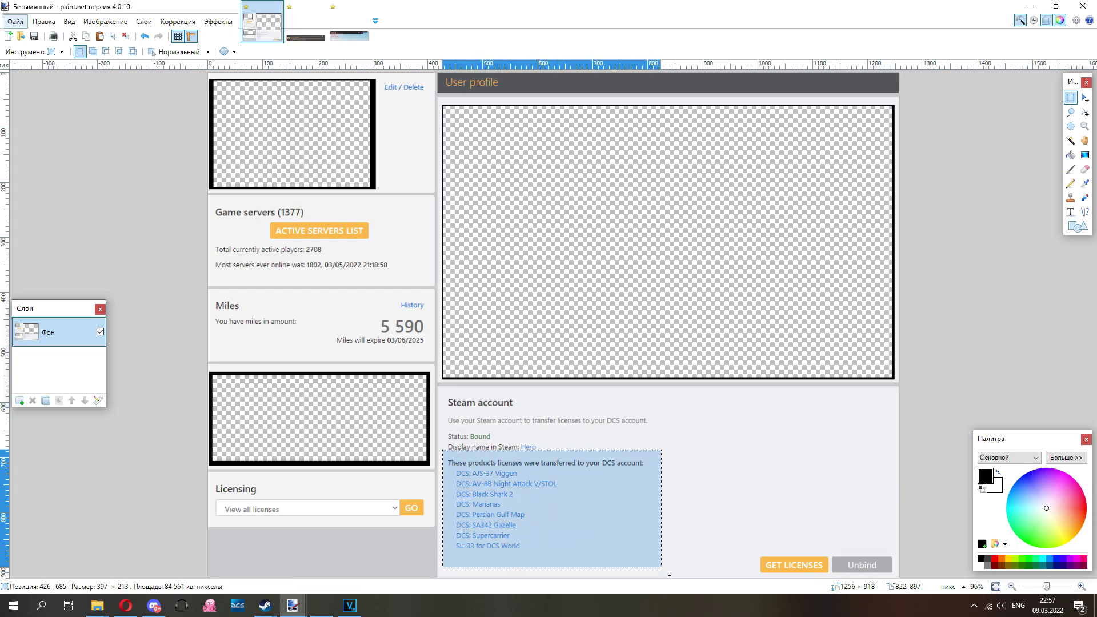
{"action": "left_click", "coordinate": [471, 483]}
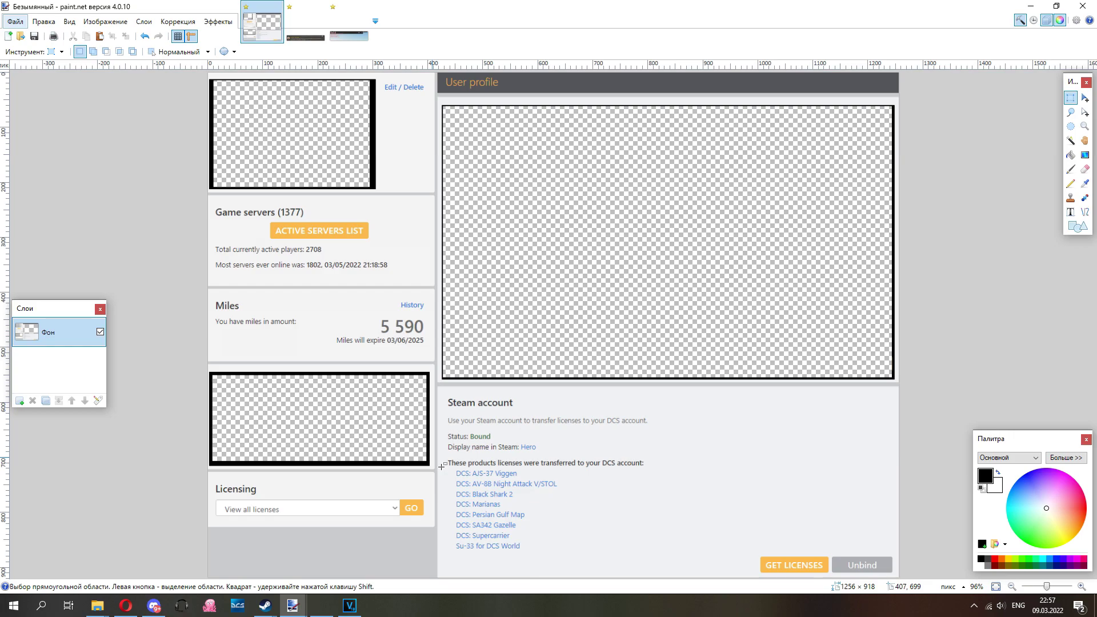
Step: Switch to the browser and open the DCS World download page at the DCS World 2.7 Open Beta entry
{"action": "left_click", "coordinate": [125, 605]}
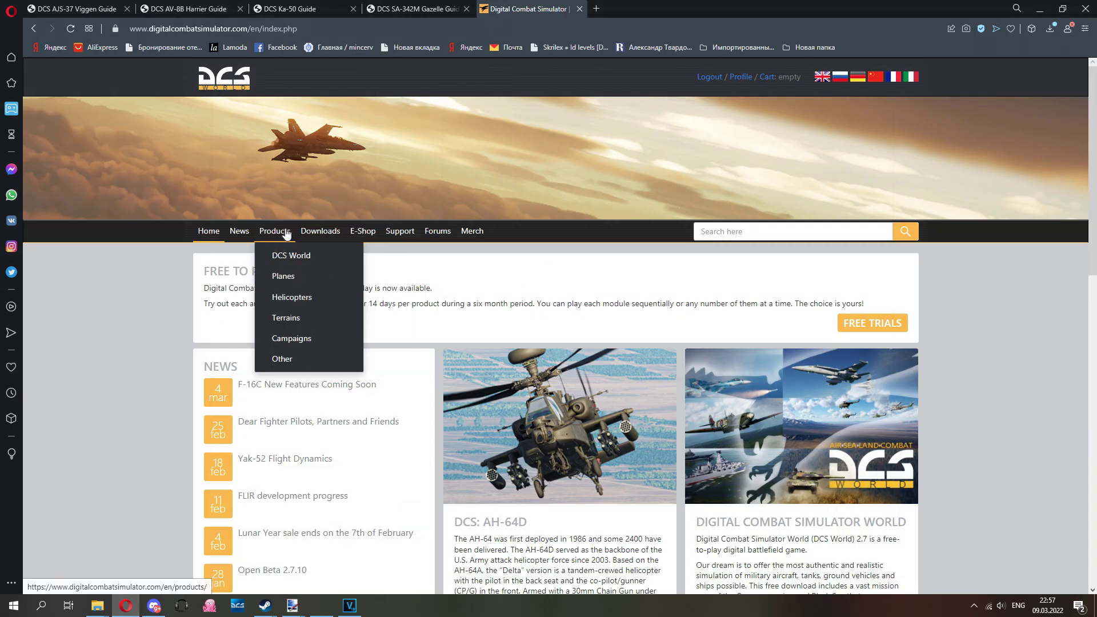
{"action": "mouse_move", "coordinate": [353, 237]}
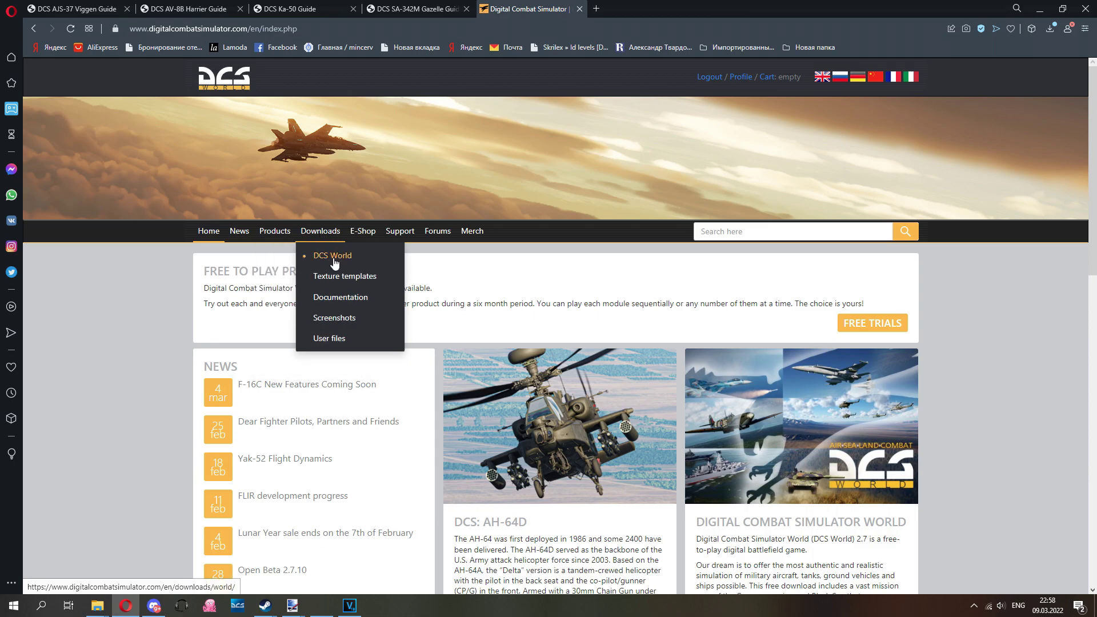
{"action": "left_click", "coordinate": [331, 258]}
{"action": "scroll", "coordinate": [340, 389], "scroll_direction": "down", "scroll_amount": 5}
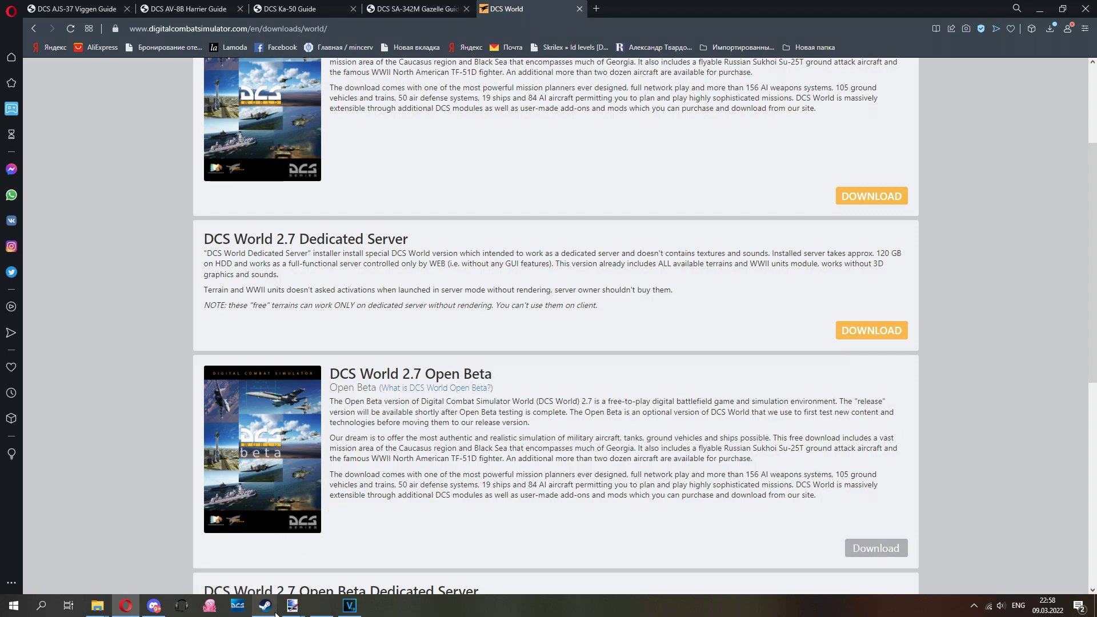
Step: Switch to Steam and check the beta branch setting in the properties of DCS World Steam Edition
{"action": "mouse_move", "coordinate": [265, 605]}
{"action": "left_click", "coordinate": [242, 560]}
{"action": "right_click", "coordinate": [132, 154]}
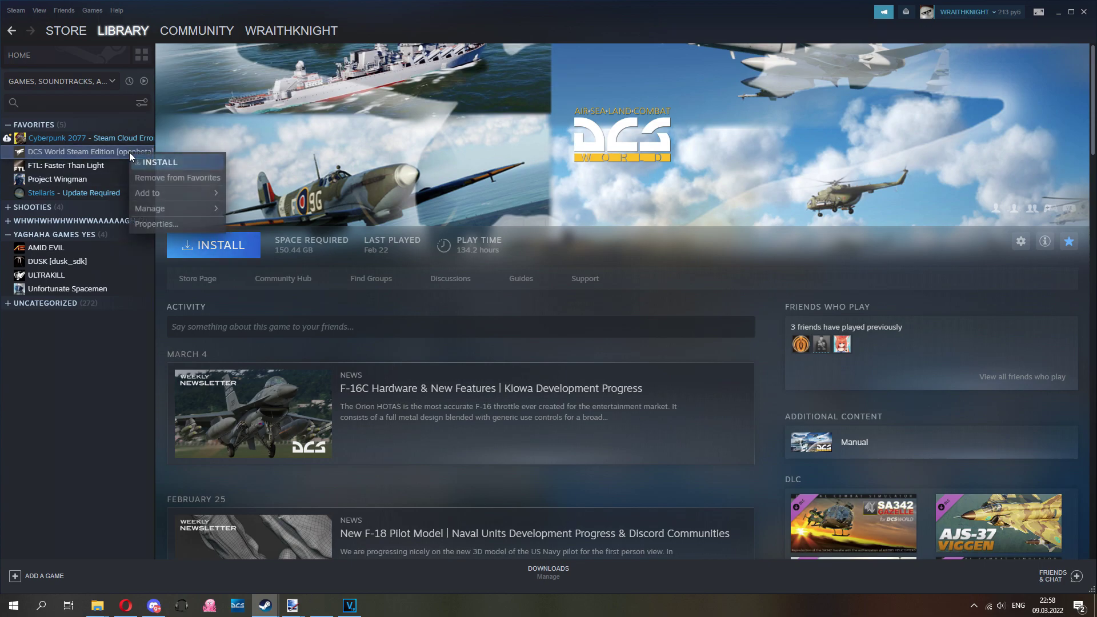
{"action": "left_click", "coordinate": [157, 220]}
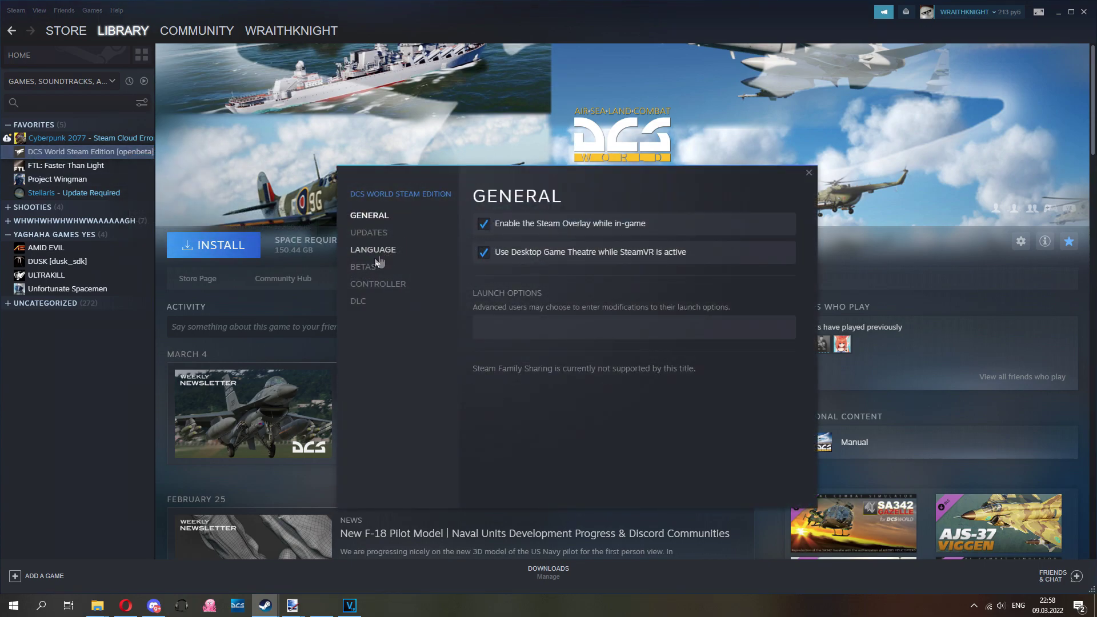
{"action": "left_click", "coordinate": [371, 267]}
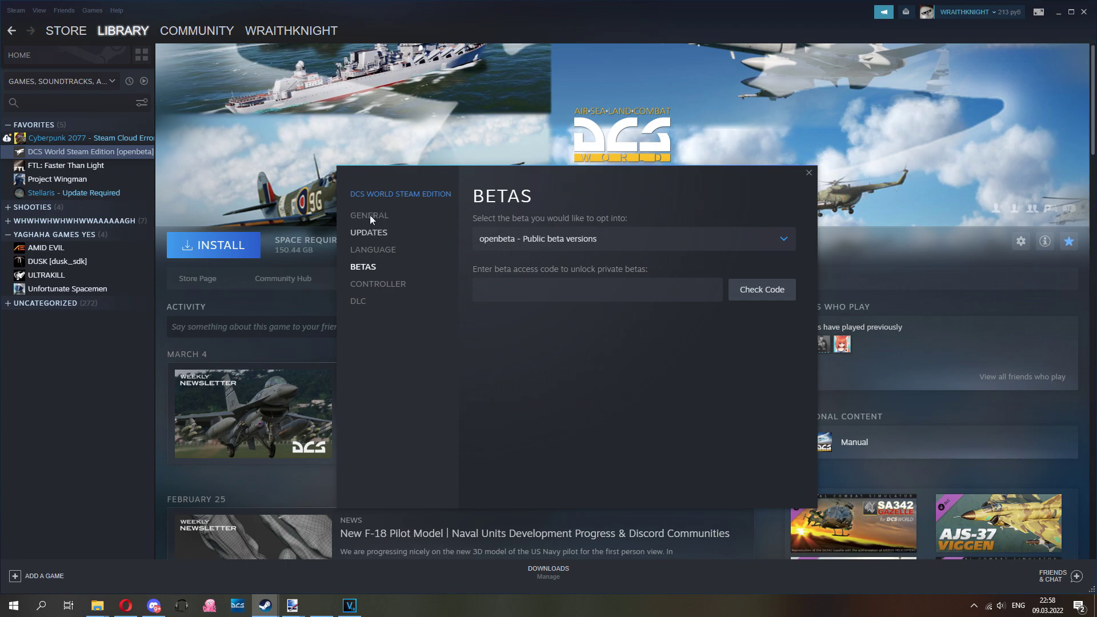
{"action": "left_click", "coordinate": [810, 172]}
Step: Open the local files settings in the properties of DUSK
{"action": "left_click", "coordinate": [80, 262]}
{"action": "right_click", "coordinate": [79, 264]}
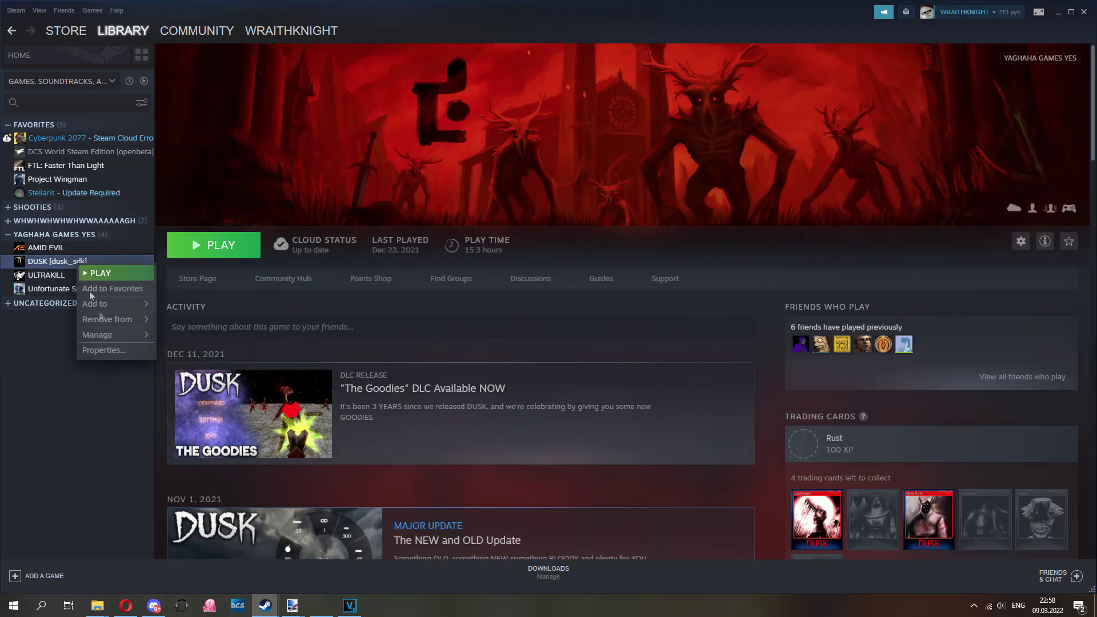
{"action": "left_click", "coordinate": [110, 350]}
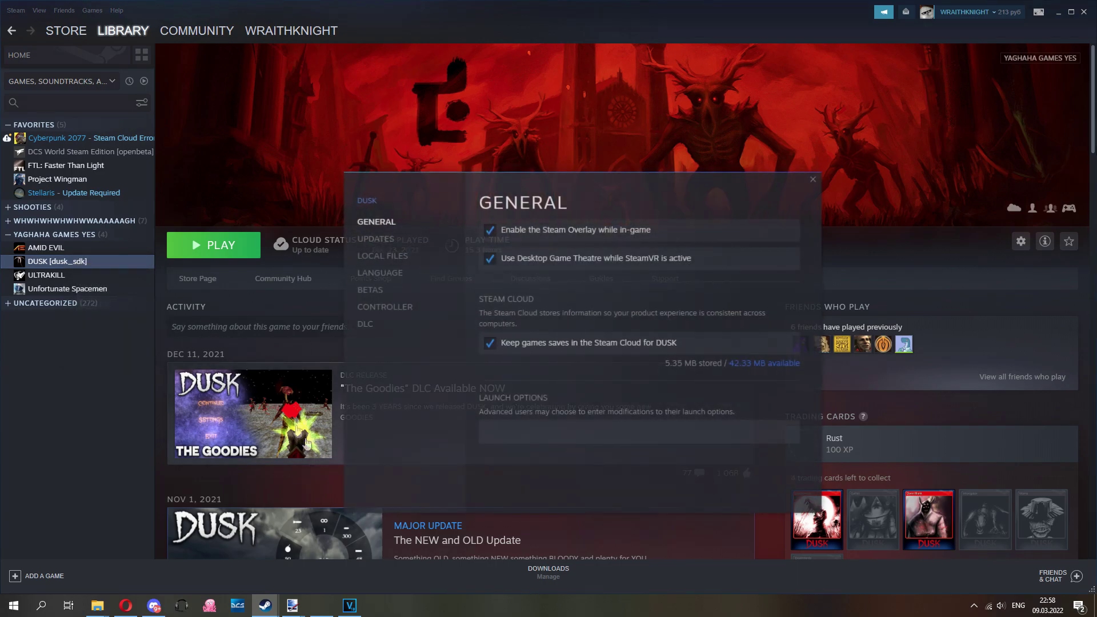
{"action": "left_click", "coordinate": [378, 258]}
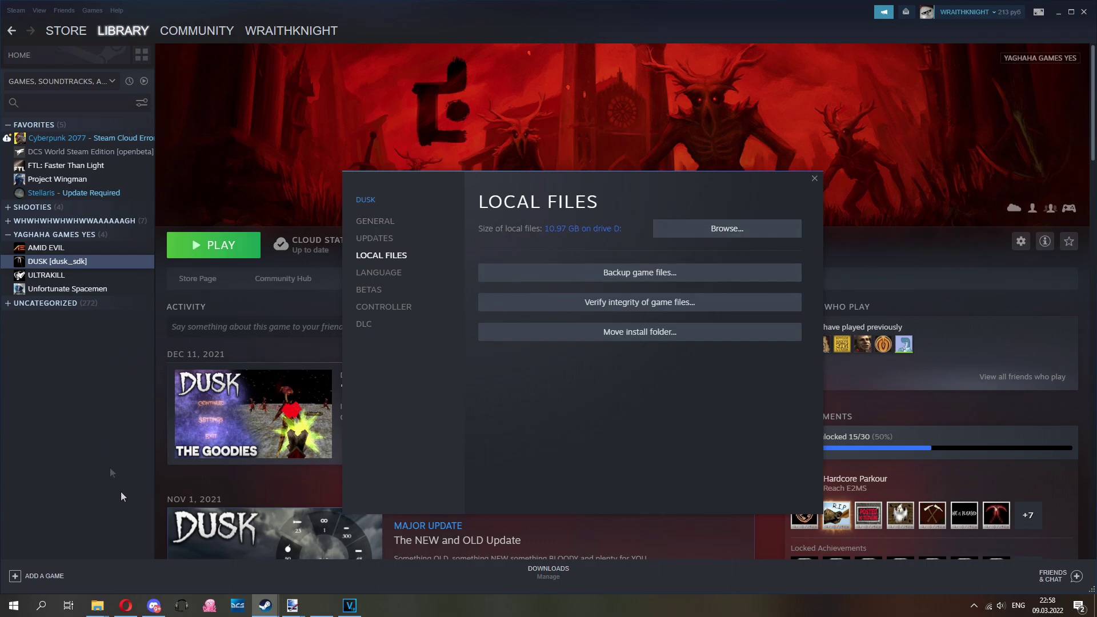
Step: Switch to File Explorer, go up to the SteamLibrary\steamapps\common folder and move its window over the Steam library
{"action": "mouse_move", "coordinate": [94, 611]}
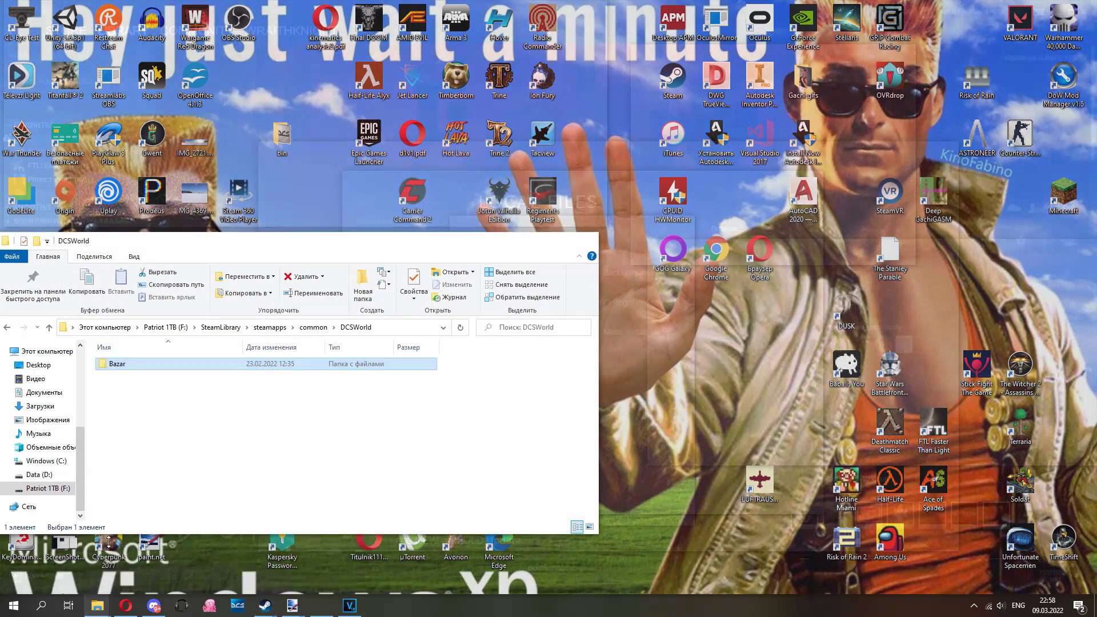
{"action": "left_click", "coordinate": [62, 559]}
{"action": "left_click", "coordinate": [320, 330]}
{"action": "left_click_drag", "start_coordinate": [283, 240], "coordinate": [298, 208]}
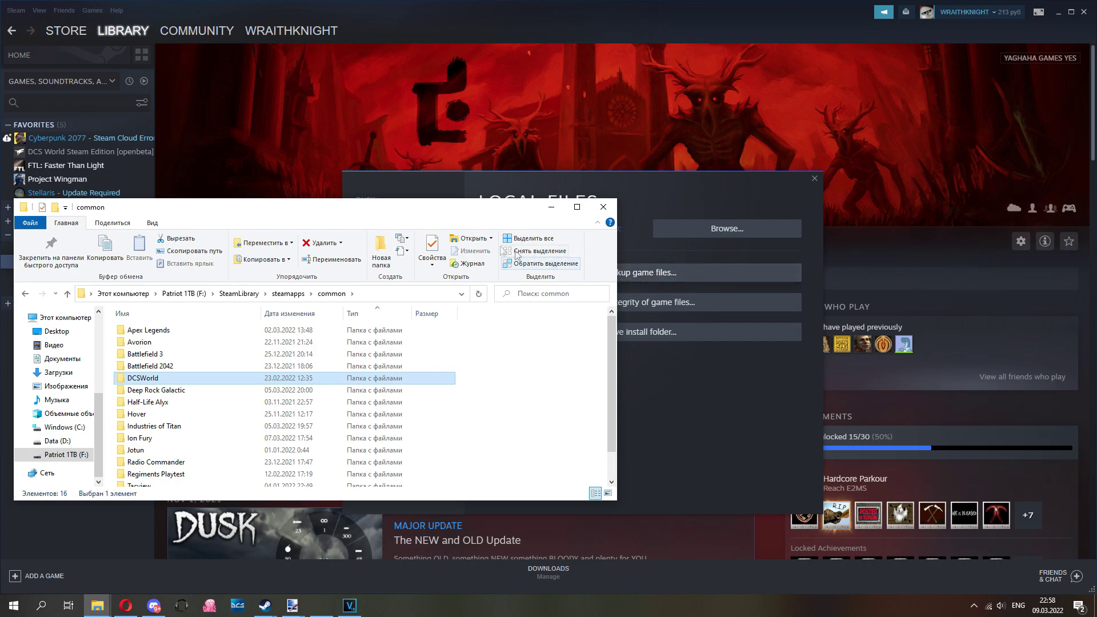
{"action": "left_click_drag", "start_coordinate": [386, 211], "coordinate": [380, 185]}
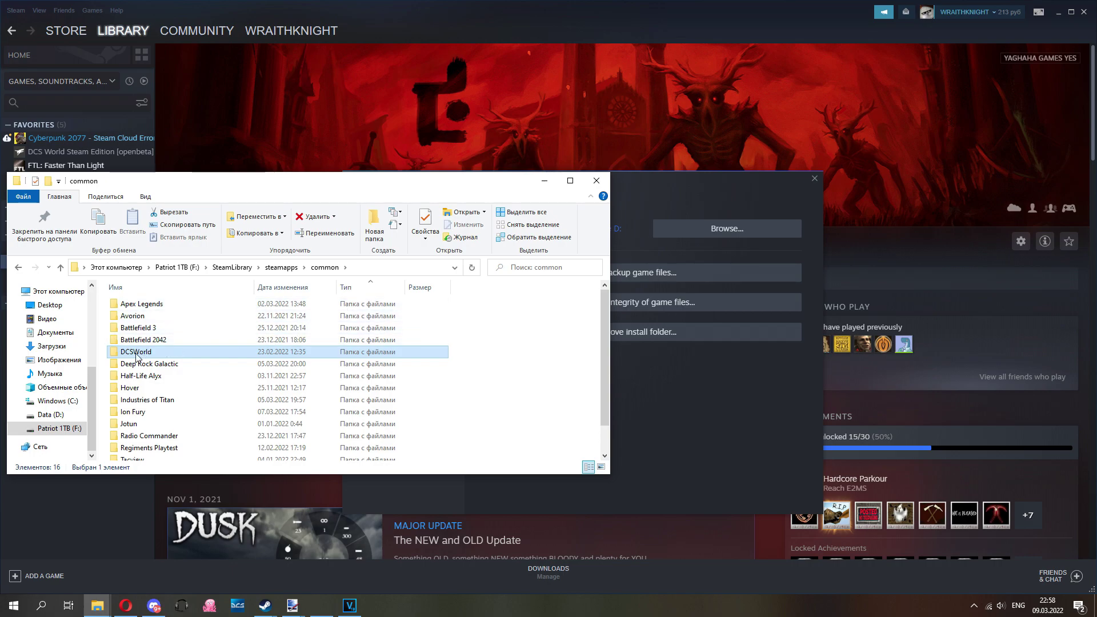
Step: Inspect the DCSWorld folder down to Bazar\Liveries, return to the common folder and move the window higher
{"action": "mouse_move", "coordinate": [136, 355]}
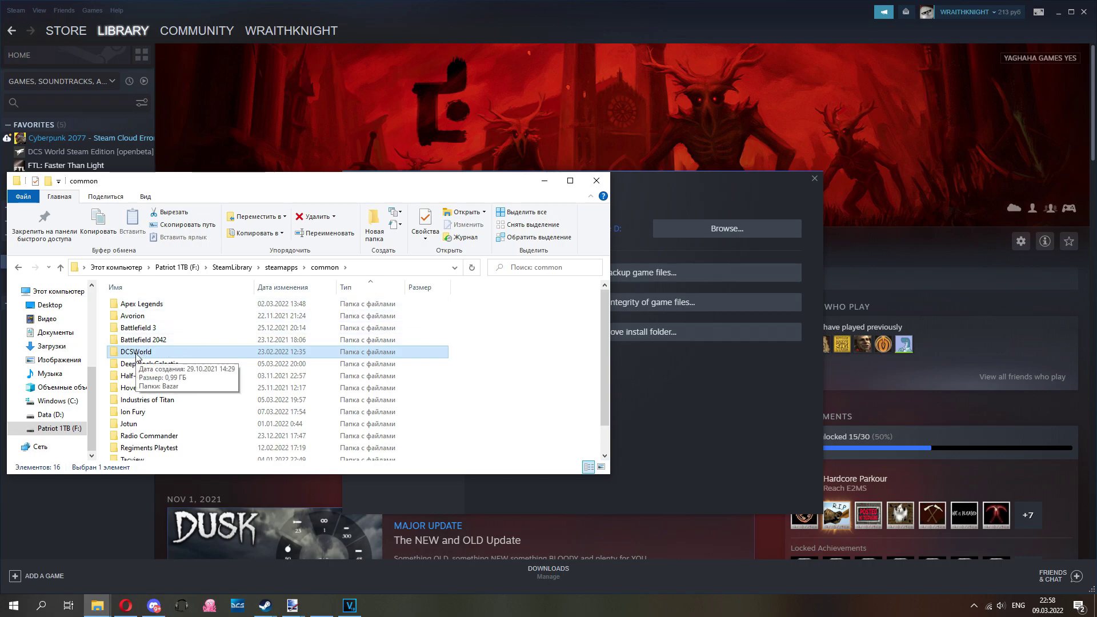
{"action": "double_click", "coordinate": [135, 352]}
{"action": "double_click", "coordinate": [130, 304]}
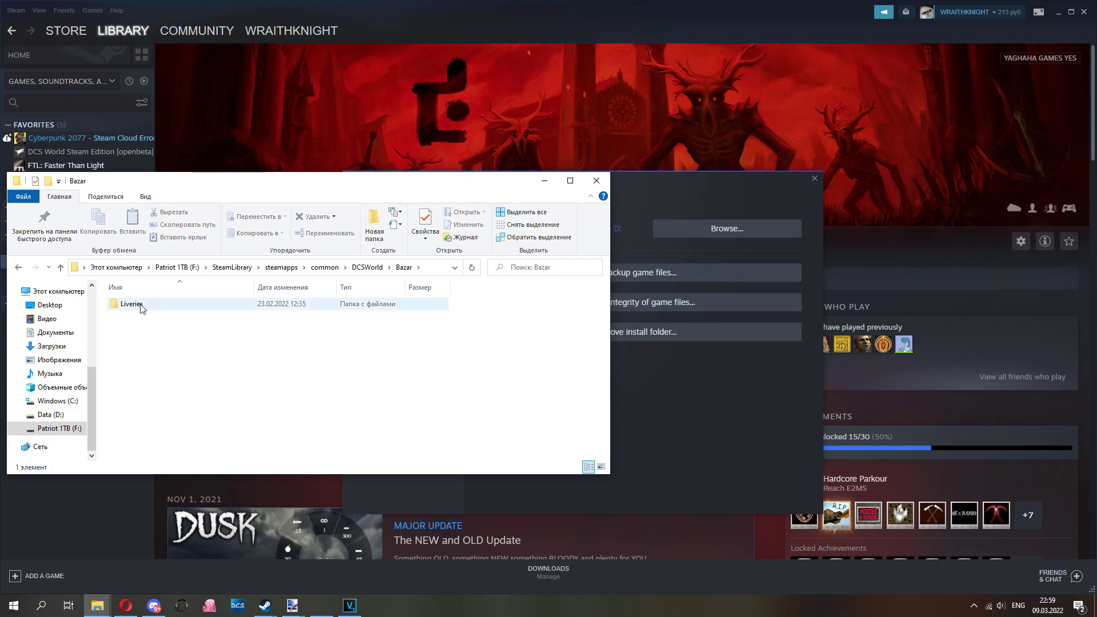
{"action": "double_click", "coordinate": [132, 303]}
{"action": "left_click", "coordinate": [18, 268]}
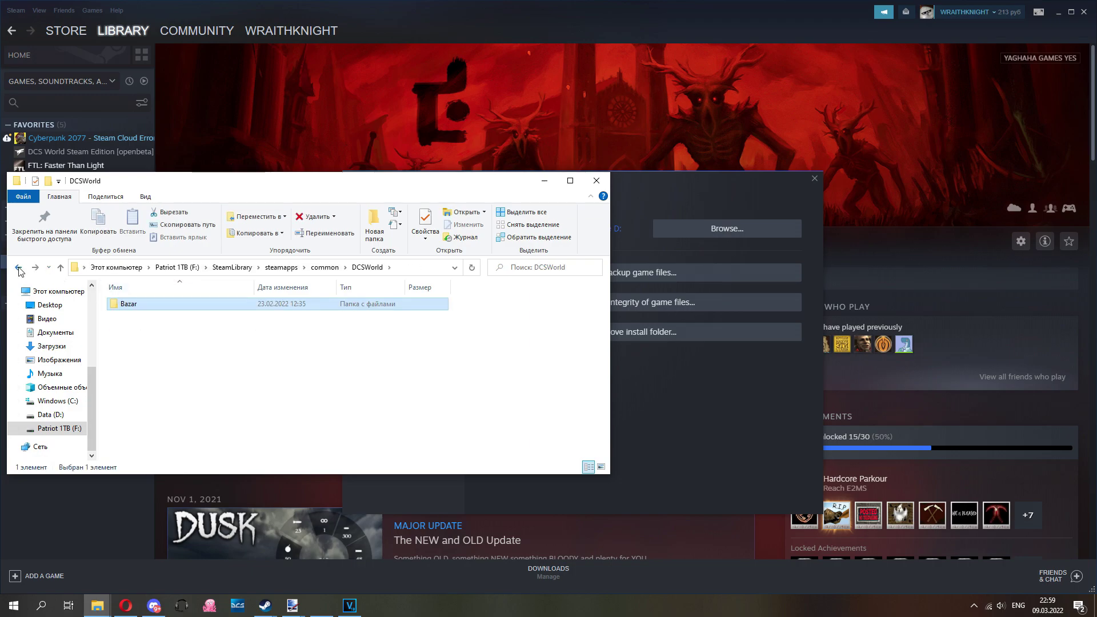
{"action": "left_click", "coordinate": [19, 269]}
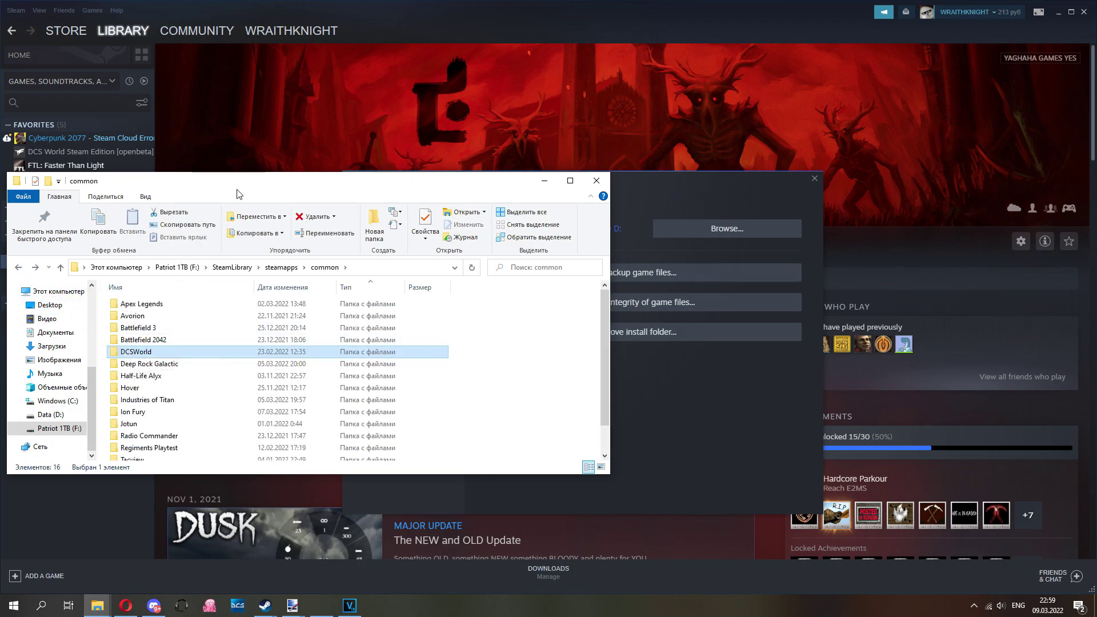
{"action": "left_click_drag", "start_coordinate": [238, 194], "coordinate": [237, 104]}
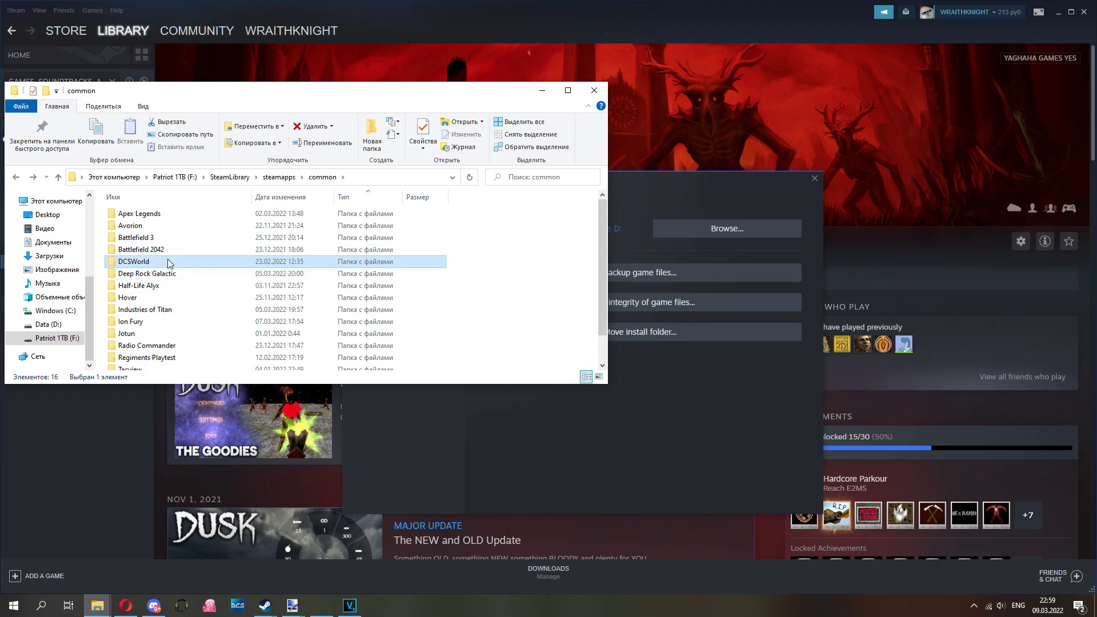
Step: Bring up the DCS World OpenBeta setup, review its epilepsy warning and licence agreement pages, and return to the destination page
{"action": "mouse_move", "coordinate": [99, 609]}
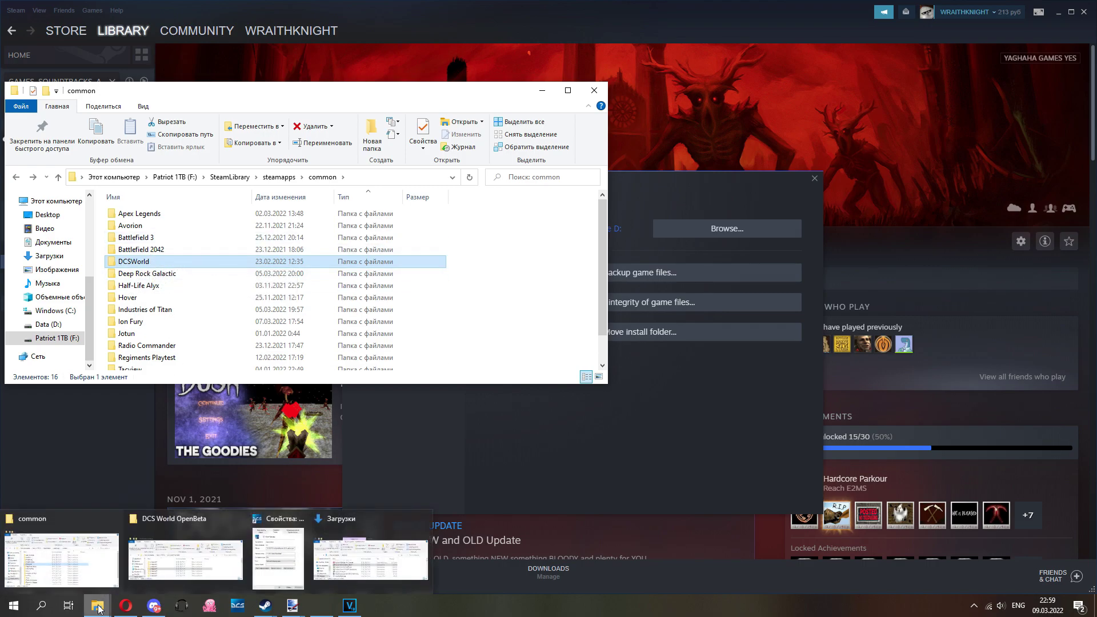
{"action": "left_click", "coordinate": [327, 611]}
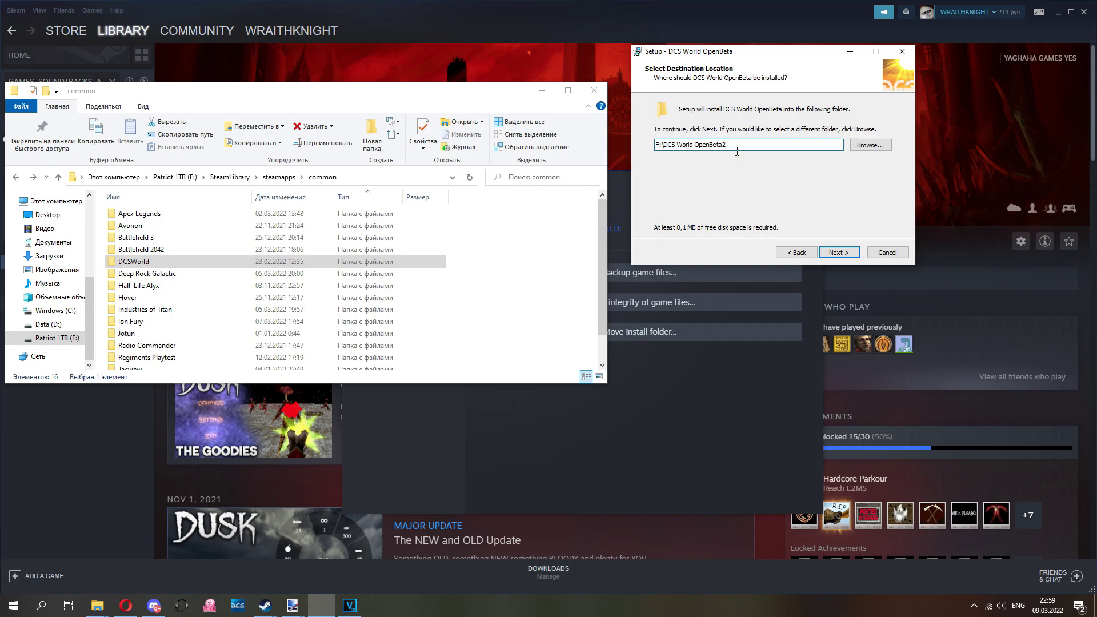
{"action": "left_click", "coordinate": [800, 256]}
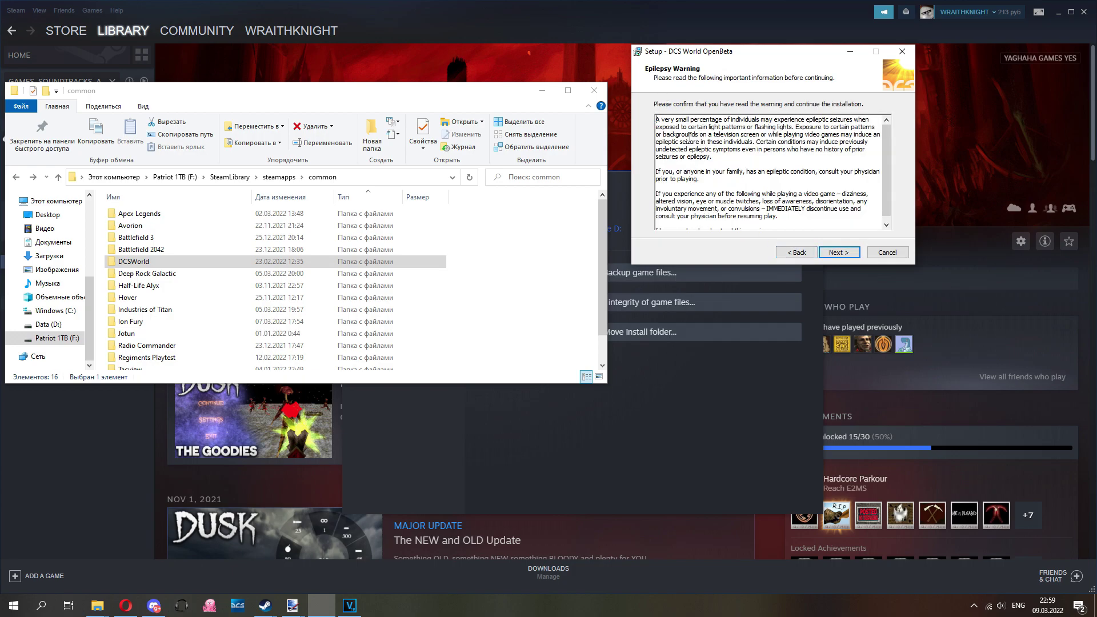
{"action": "left_click", "coordinate": [796, 252]}
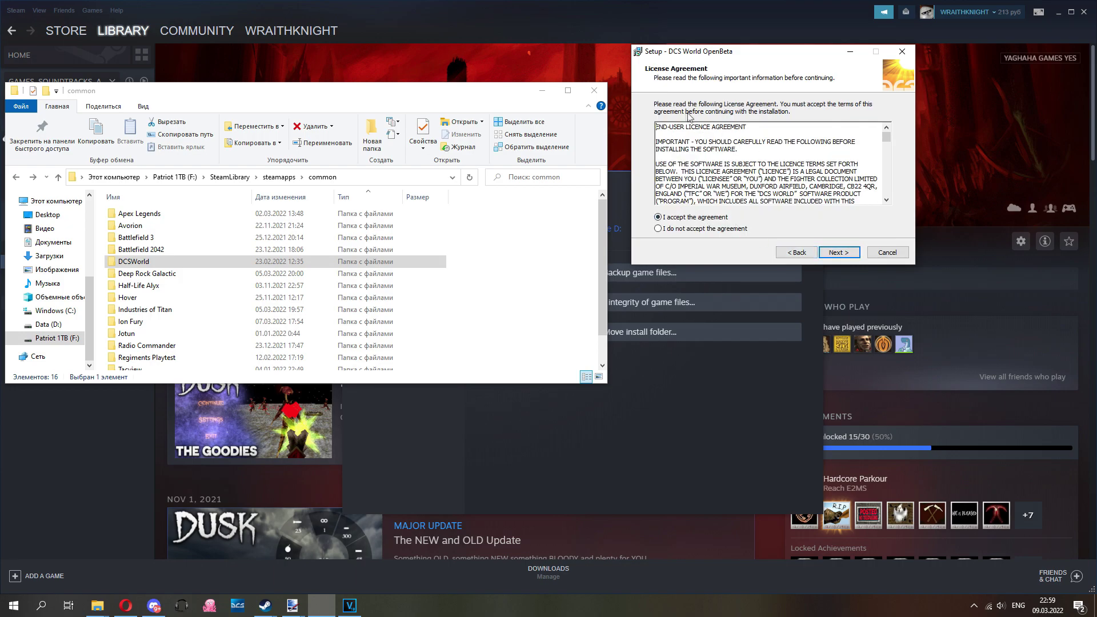
{"action": "left_click", "coordinate": [839, 252]}
{"action": "left_click", "coordinate": [839, 252]}
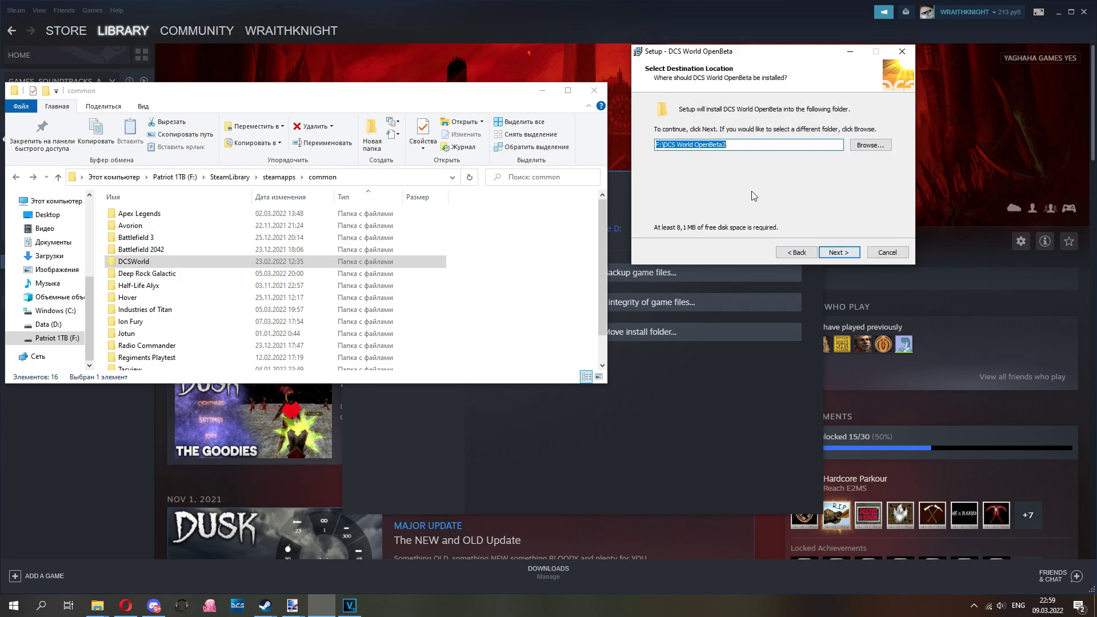
Step: Set the installation folder to F:\DCS World OpenBeta2
{"action": "left_click", "coordinate": [741, 151]}
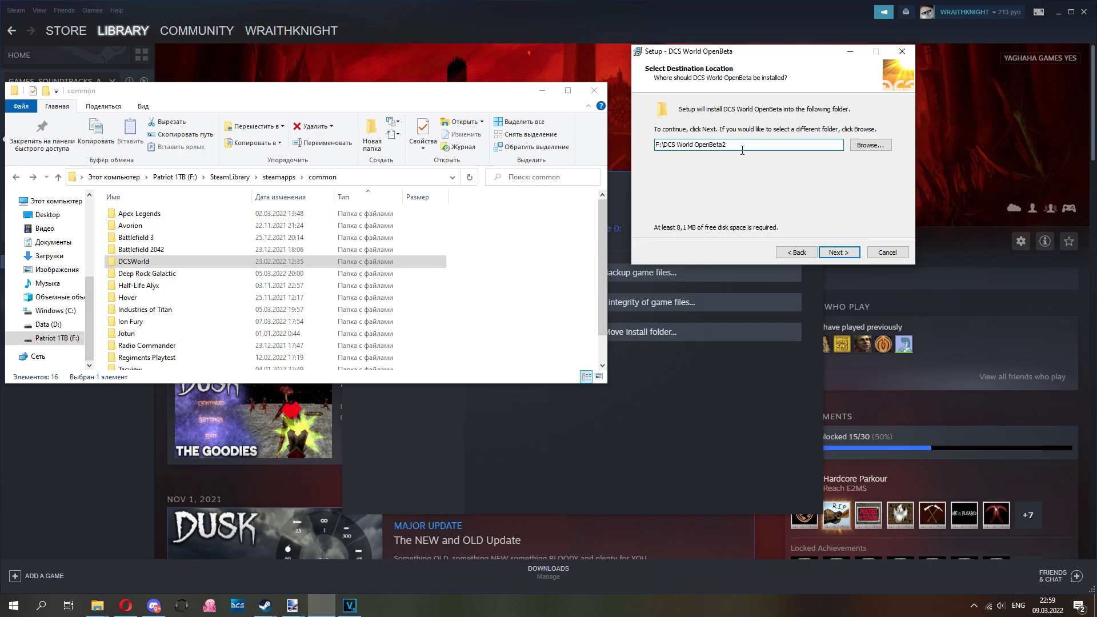
{"action": "key", "text": "BackSpace"}
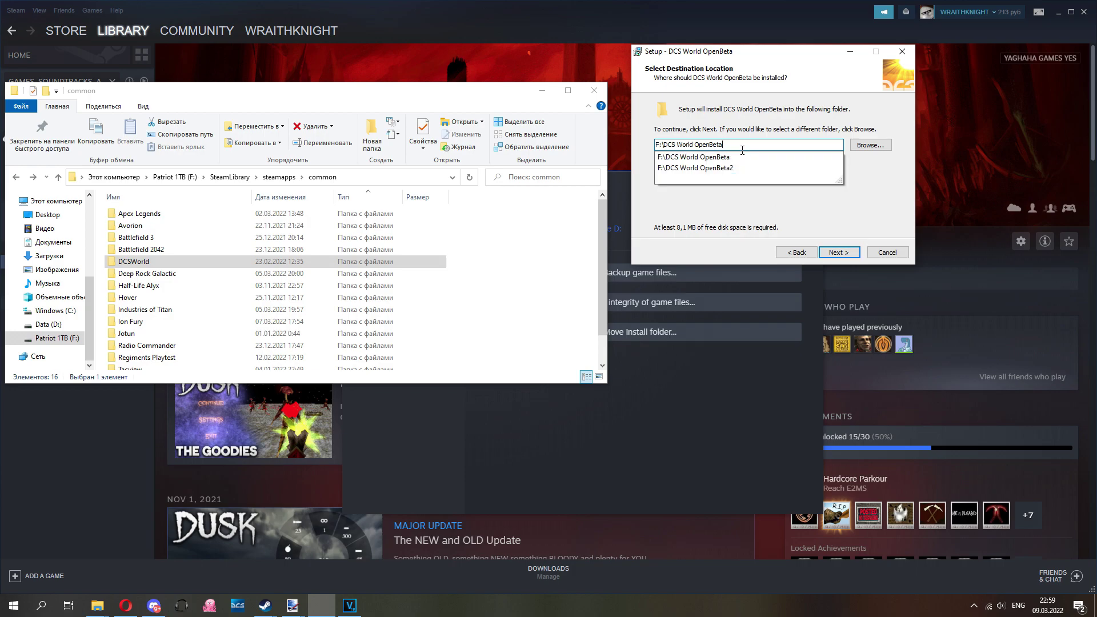
{"action": "type", "text": "2"}
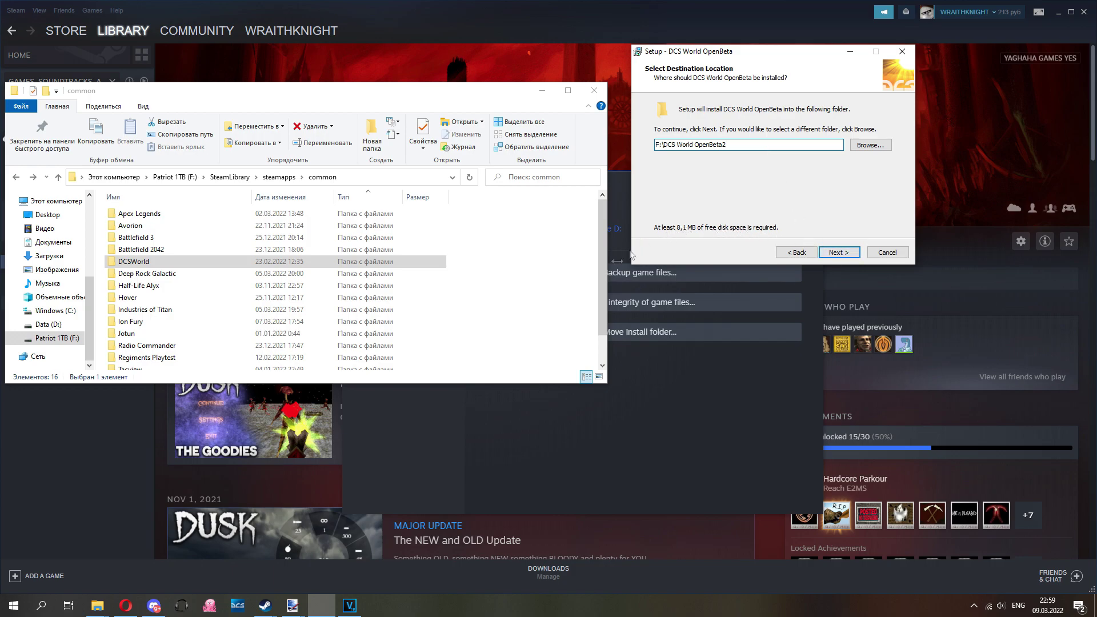
Step: Switch to the DCS World OpenBeta folder window, go up to drive F: and check the properties of DCS World OpenBeta2
{"action": "mouse_move", "coordinate": [98, 605]}
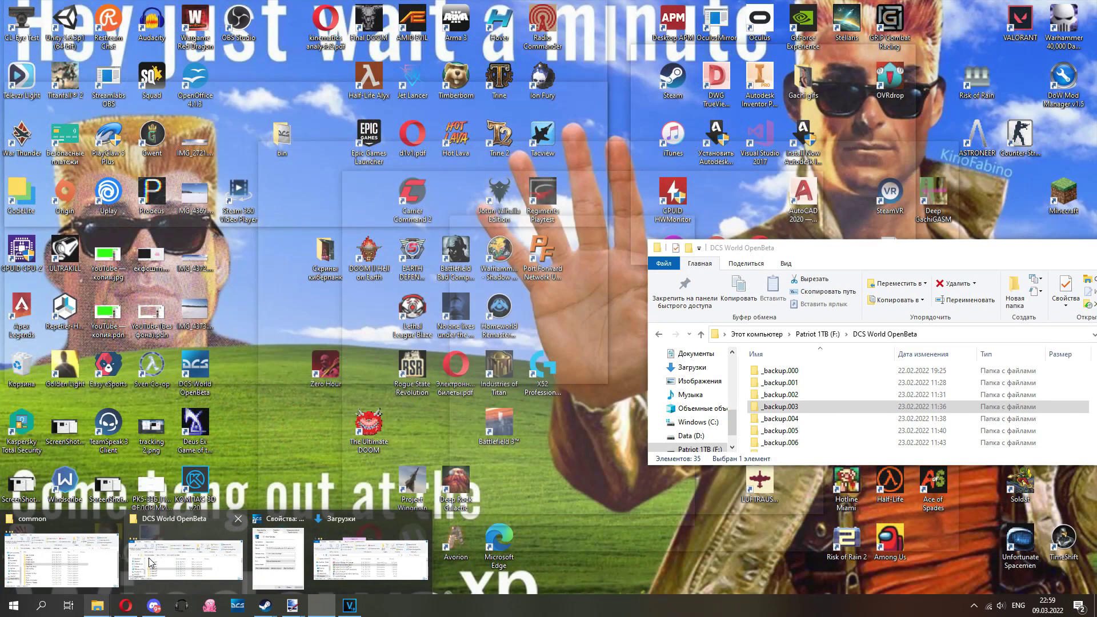
{"action": "left_click", "coordinate": [150, 563]}
{"action": "left_click", "coordinate": [823, 334]}
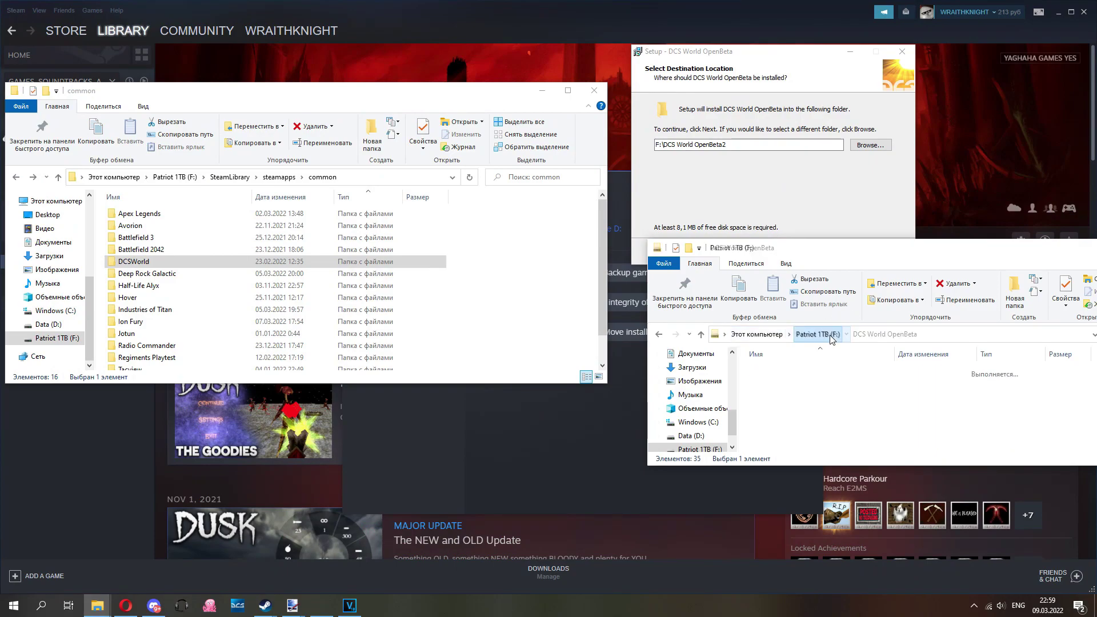
{"action": "left_click", "coordinate": [792, 449]}
{"action": "right_click", "coordinate": [792, 448]}
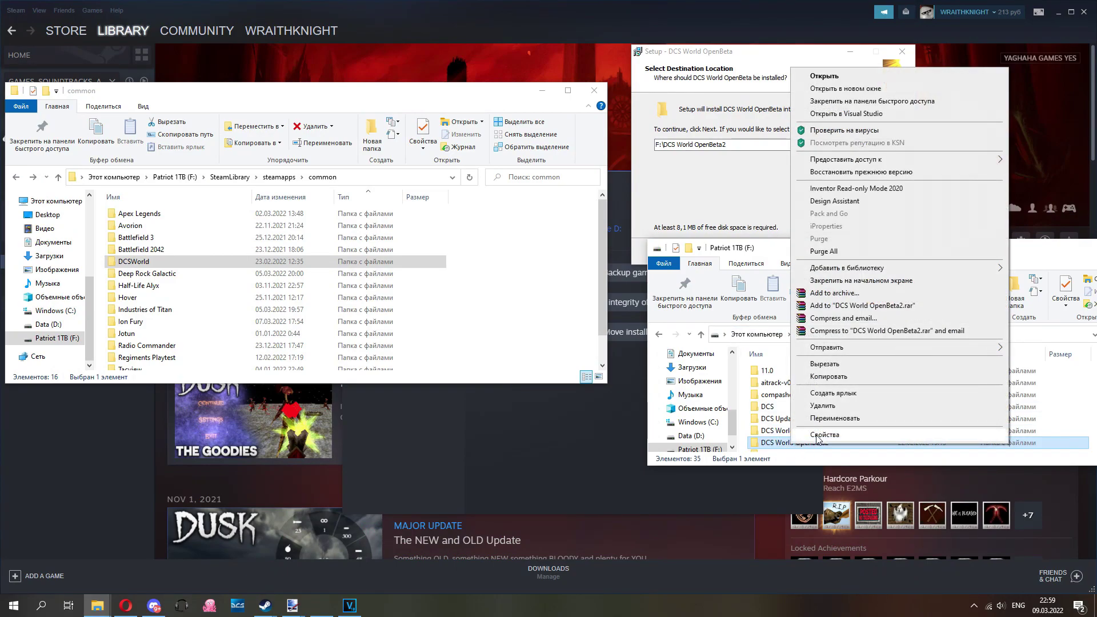
{"action": "left_click", "coordinate": [818, 439]}
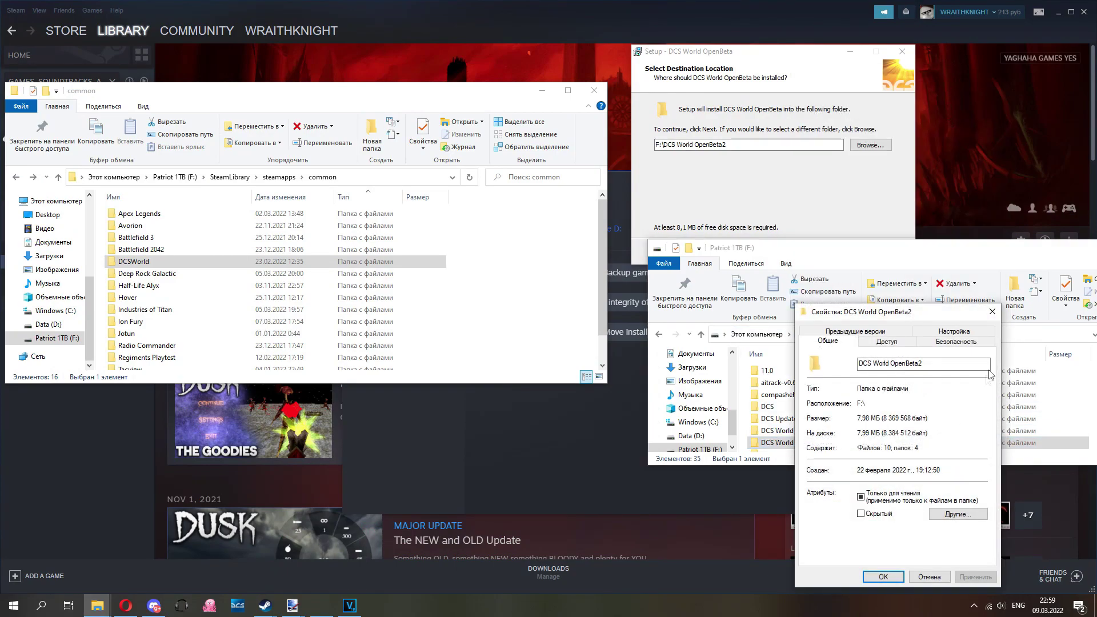
{"action": "left_click", "coordinate": [994, 314]}
Step: Set the setup's destination to F:\DCS World OpenBeta3 and install without a desktop icon
{"action": "left_click", "coordinate": [776, 182]}
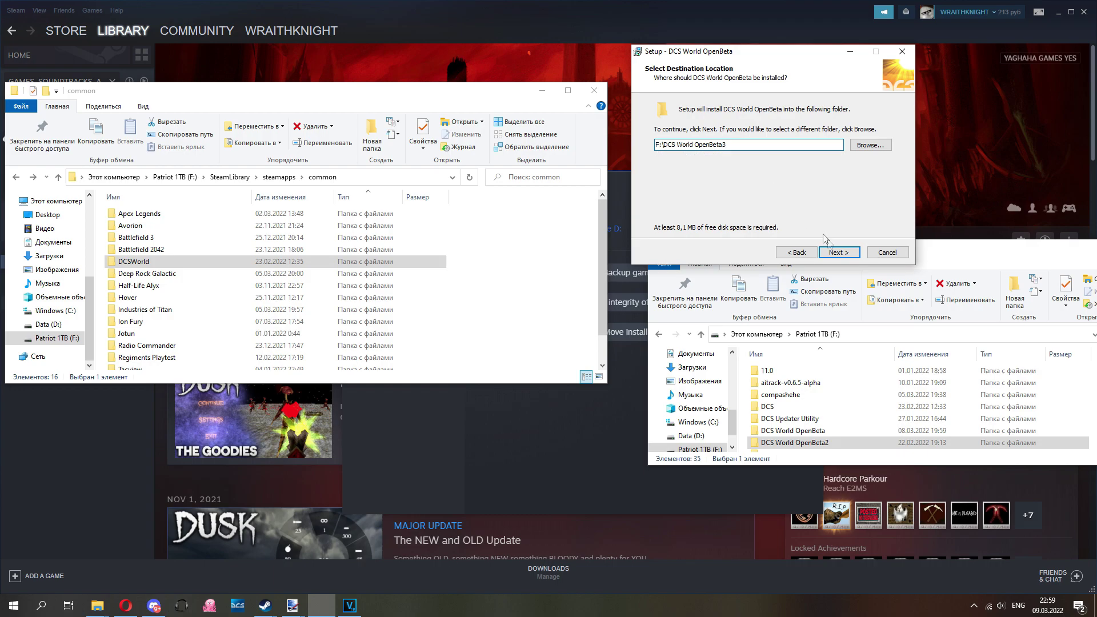
{"action": "left_click", "coordinate": [840, 254]}
{"action": "left_click", "coordinate": [840, 254]}
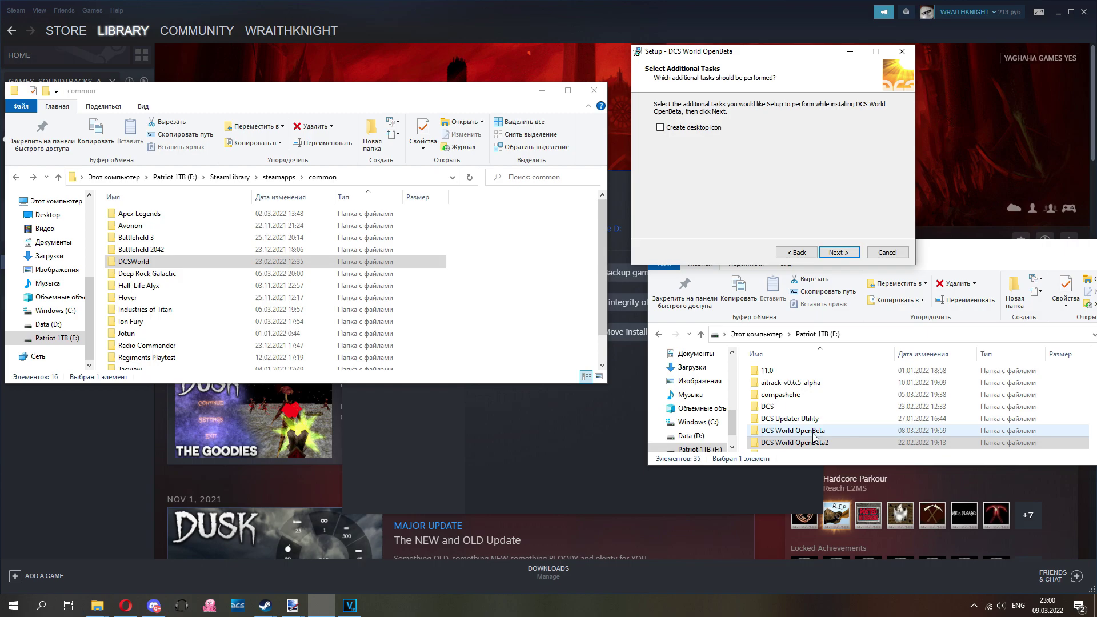
{"action": "left_click", "coordinate": [836, 254]}
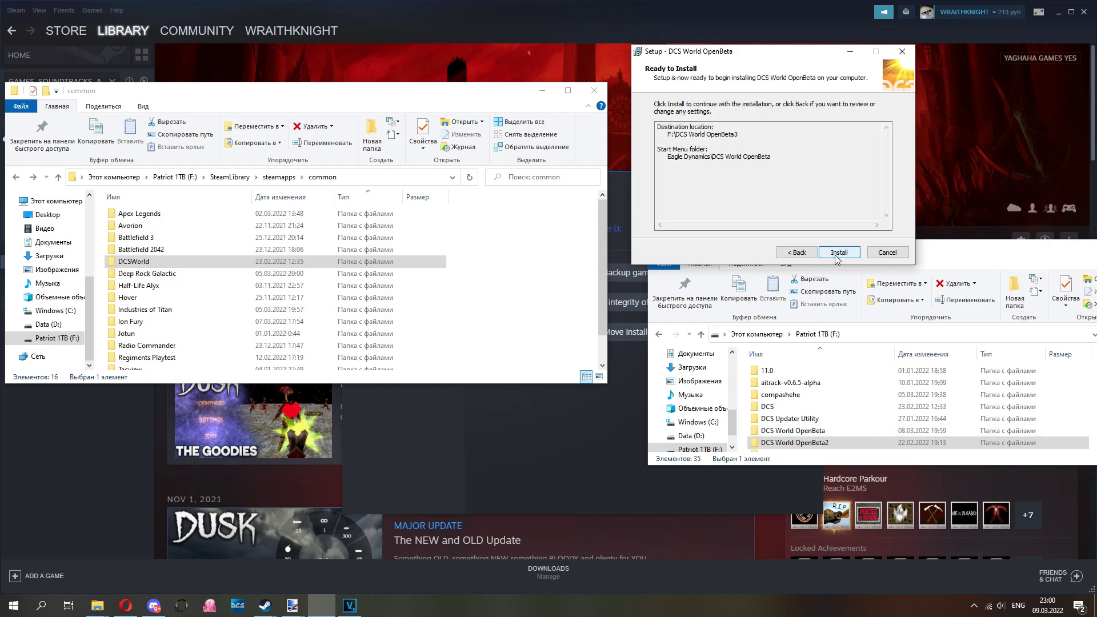
{"action": "left_click", "coordinate": [837, 254]}
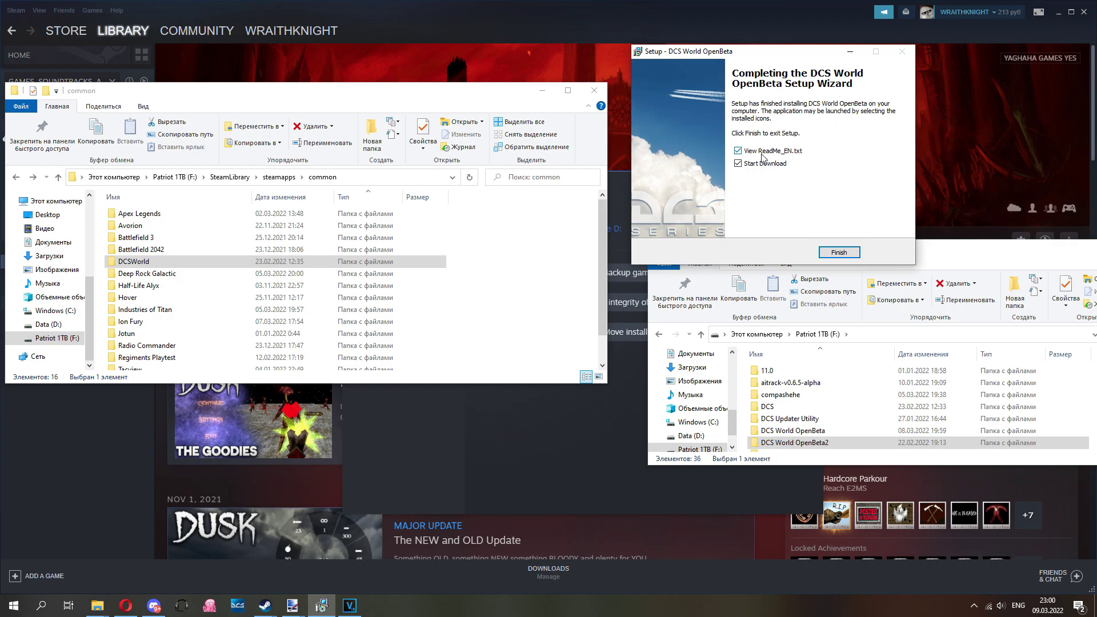
Step: Finish the setup with View ReadMe_EN.txt turned off and Start Download kept on, and cancel the DCS Updater's download
{"action": "left_click", "coordinate": [762, 153]}
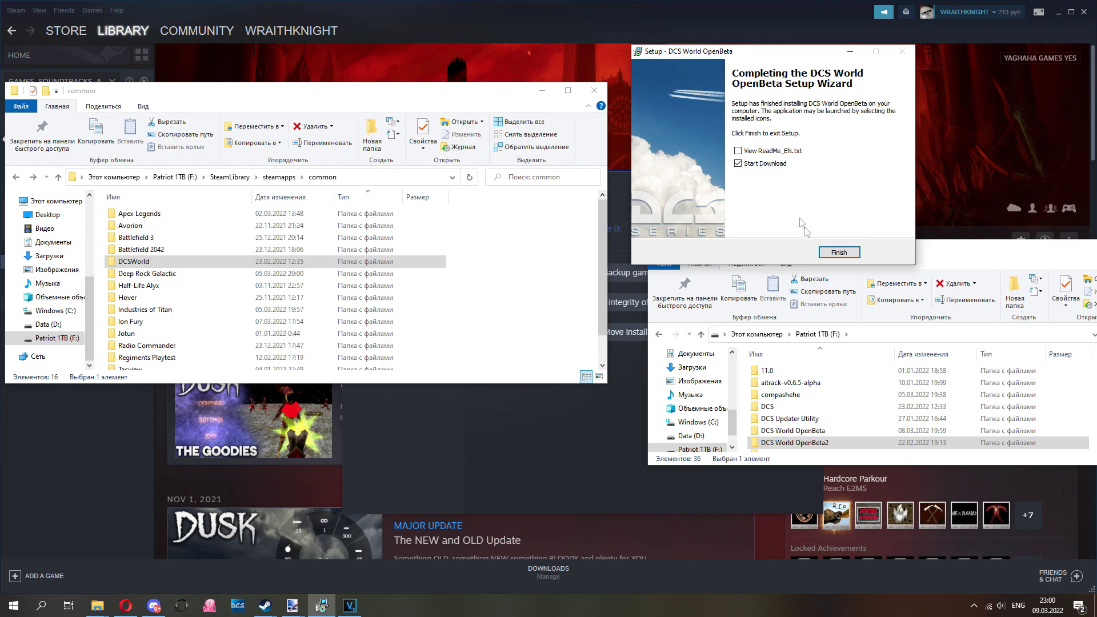
{"action": "left_click", "coordinate": [838, 253]}
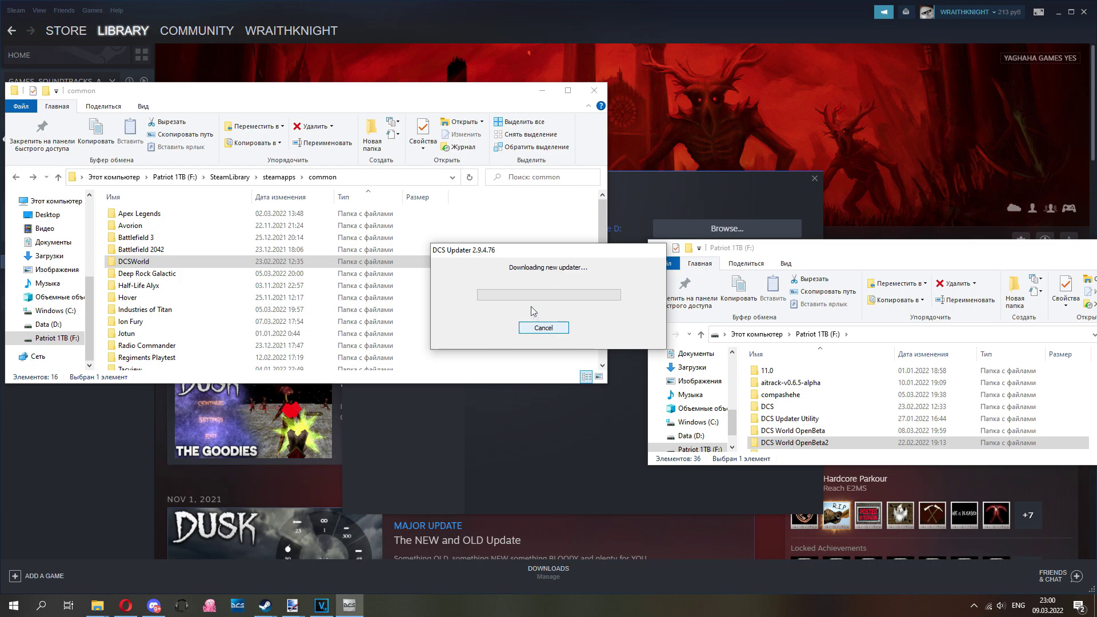
{"action": "left_click_drag", "start_coordinate": [528, 256], "coordinate": [509, 240]}
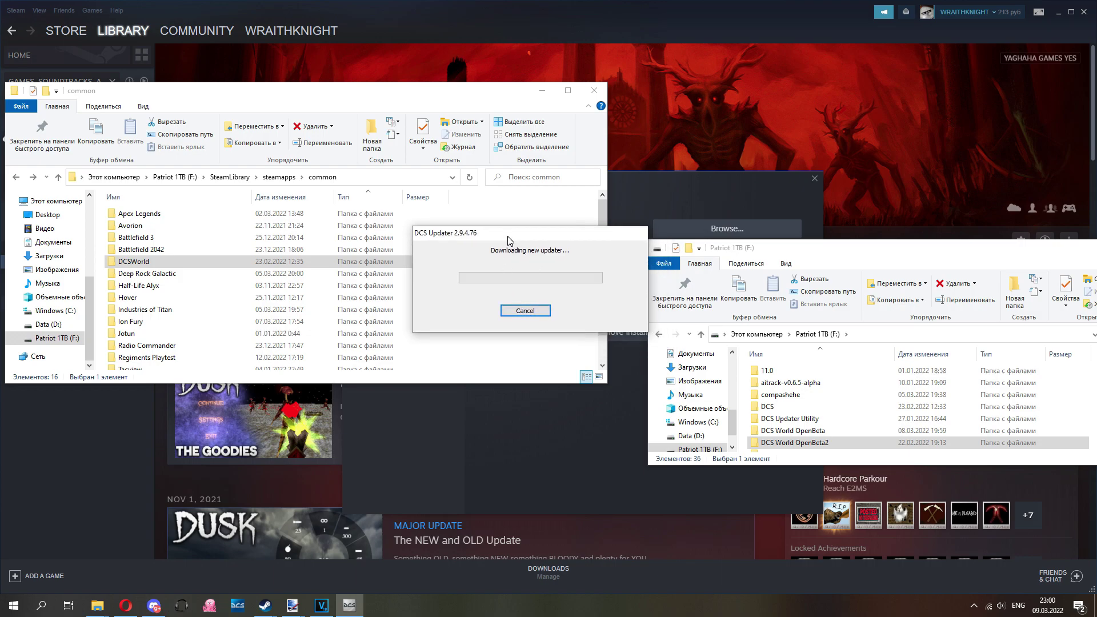
{"action": "left_click", "coordinate": [525, 312]}
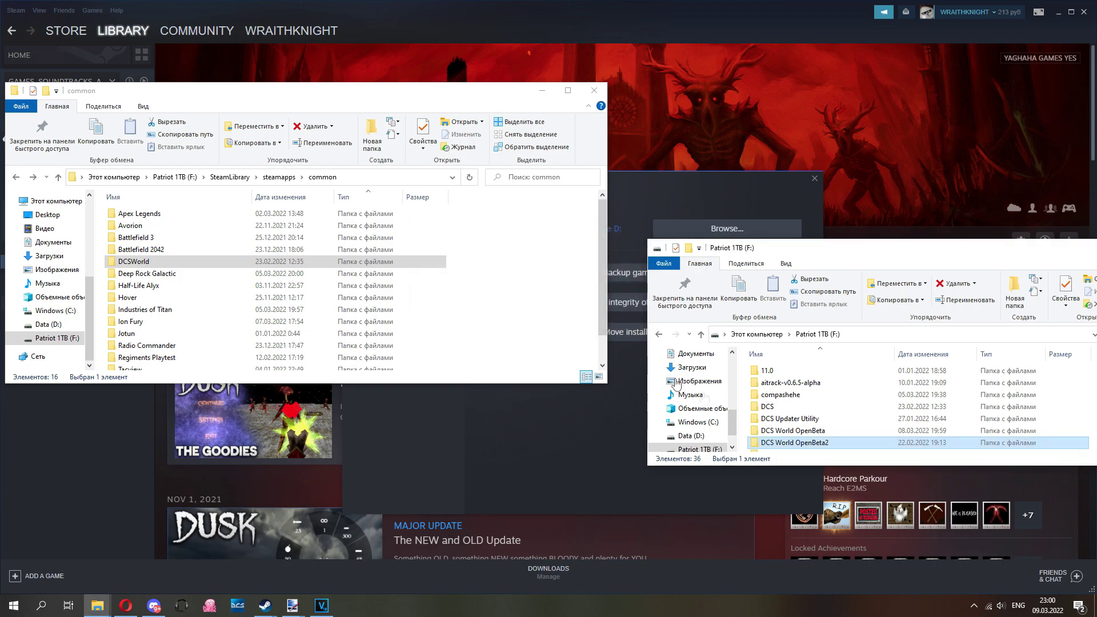
Step: Find the DCS World OpenBeta3 folder on drive F: and check its properties
{"action": "scroll", "coordinate": [791, 416], "scroll_direction": "down", "scroll_amount": 1}
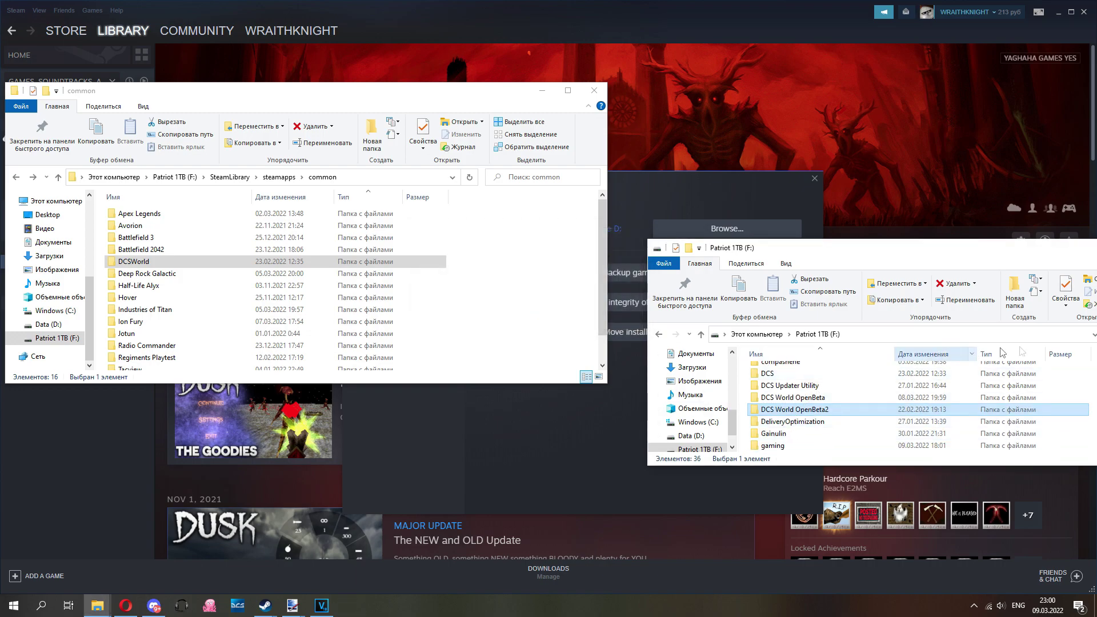
{"action": "scroll", "coordinate": [823, 400], "scroll_direction": "down", "scroll_amount": 2}
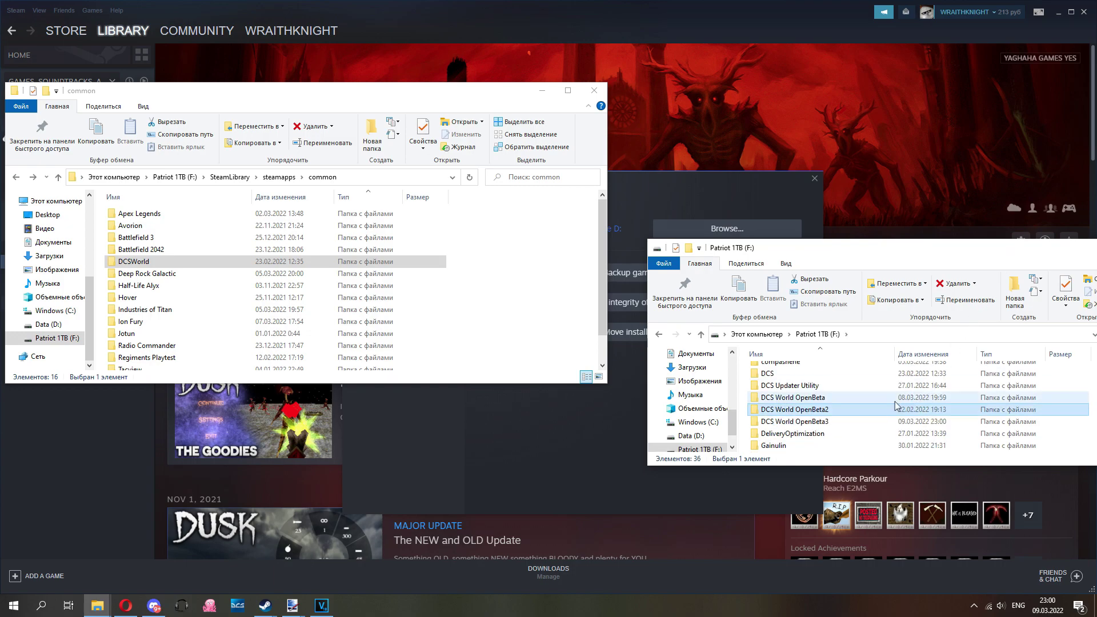
{"action": "right_click", "coordinate": [825, 385]}
{"action": "left_click", "coordinate": [844, 378]}
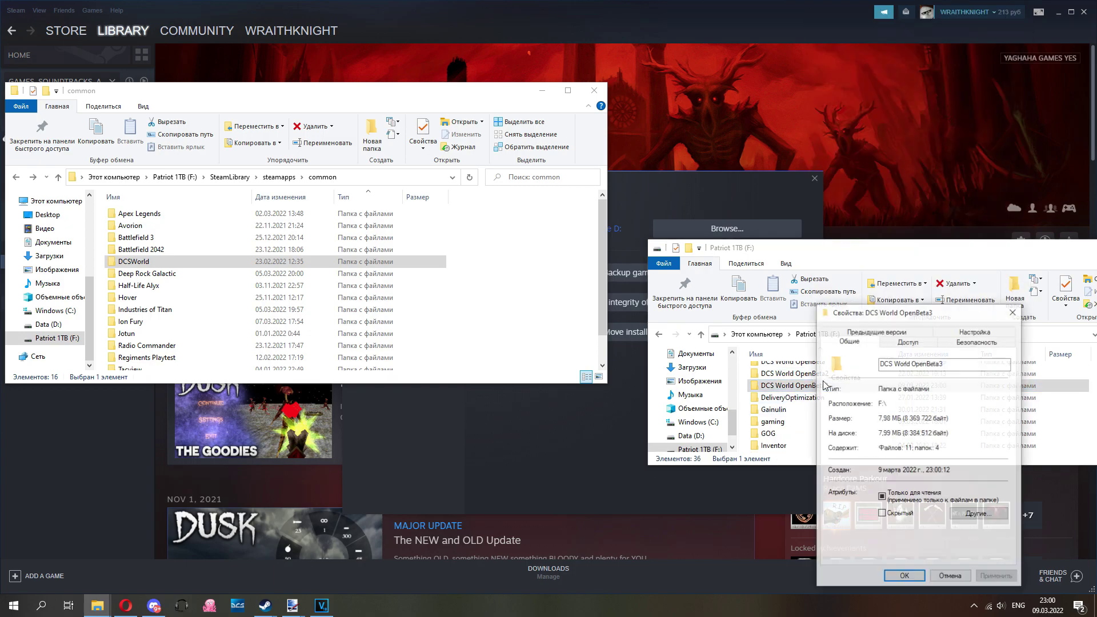
{"action": "left_click", "coordinate": [1010, 317]}
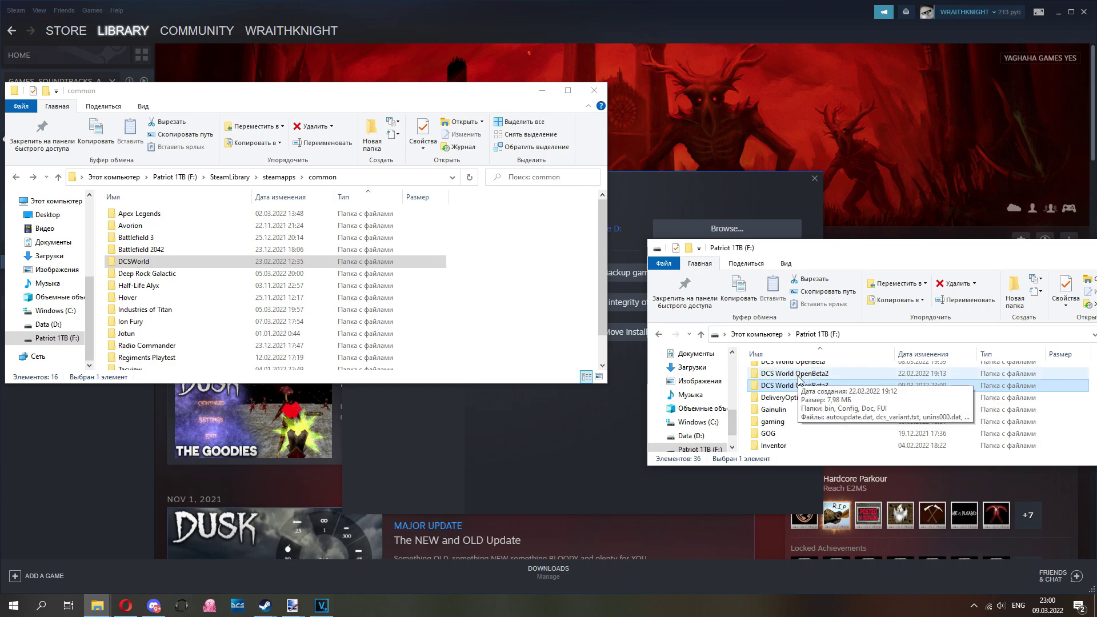
Step: Select the DCS World OpenBeta2, DCS World OpenBeta3 and DCS World OpenBeta folders on drive F: in turn
{"action": "left_click", "coordinate": [799, 378]}
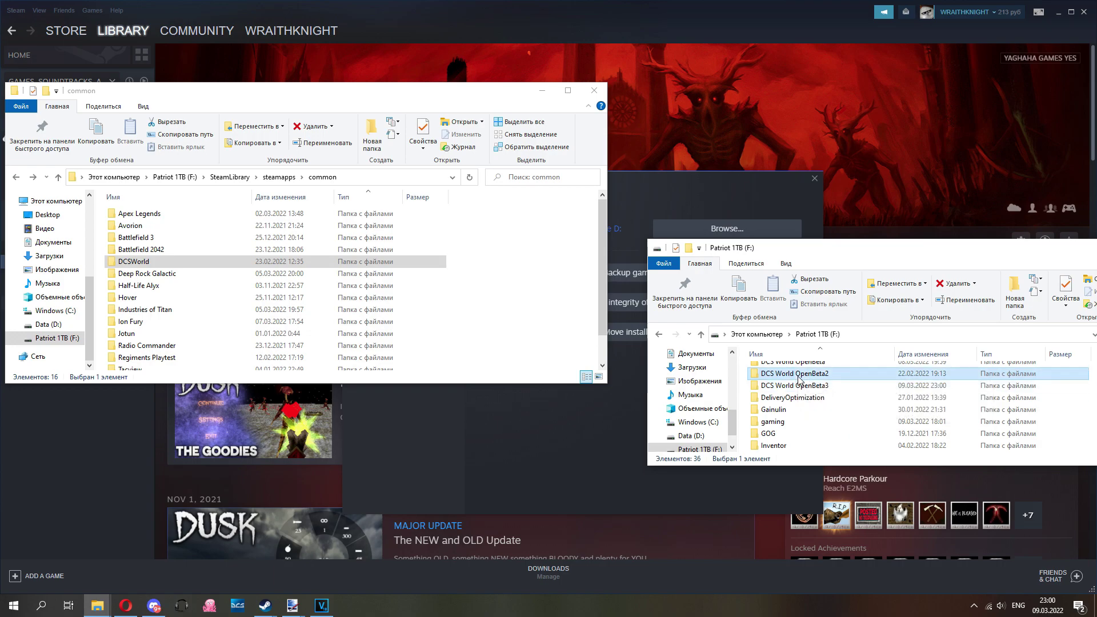
{"action": "scroll", "coordinate": [803, 394], "scroll_direction": "up", "scroll_amount": 1}
{"action": "left_click", "coordinate": [812, 415]}
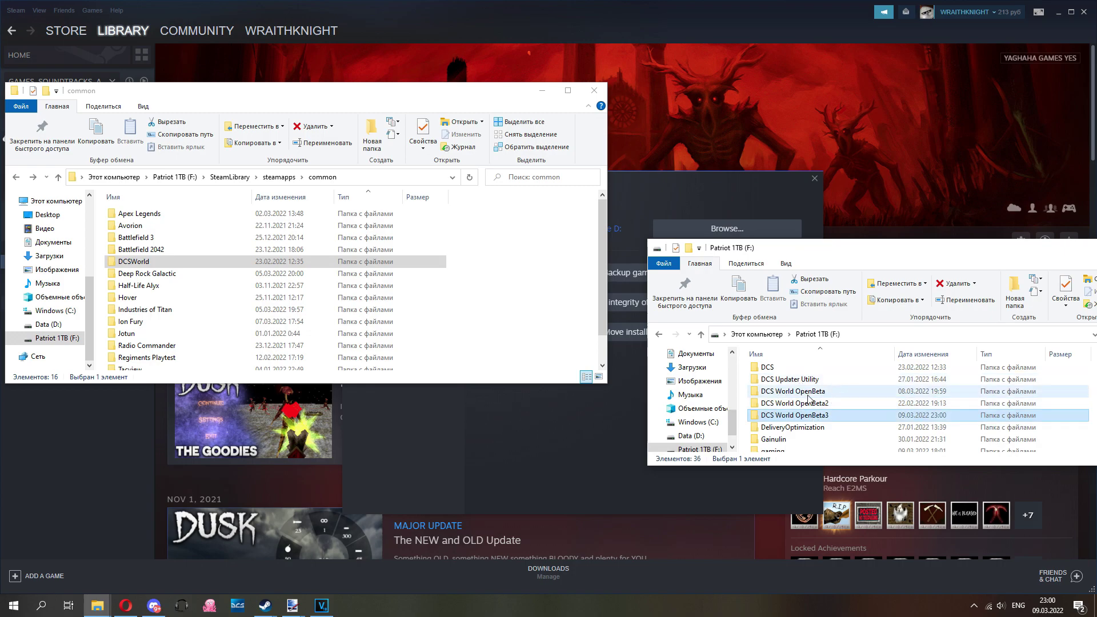
{"action": "left_click", "coordinate": [810, 394]}
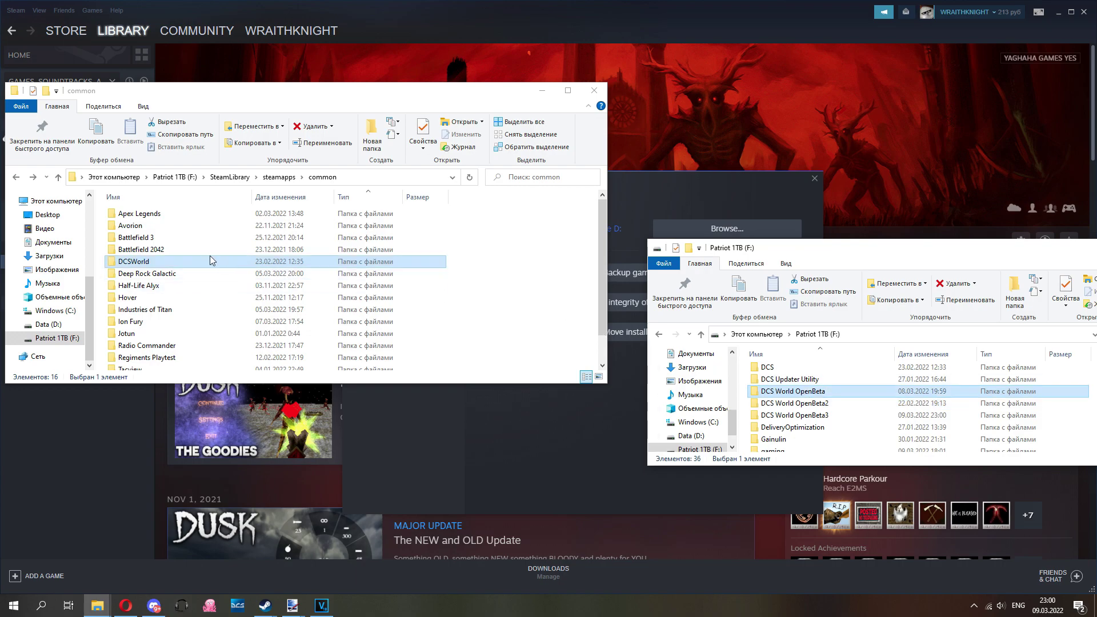
Step: Open the Steam DCSWorld folder beside F:\DCS World OpenBeta2 to compare their contents, and select the Bazar folder
{"action": "double_click", "coordinate": [143, 262]}
{"action": "left_click_drag", "start_coordinate": [125, 239], "coordinate": [127, 216]}
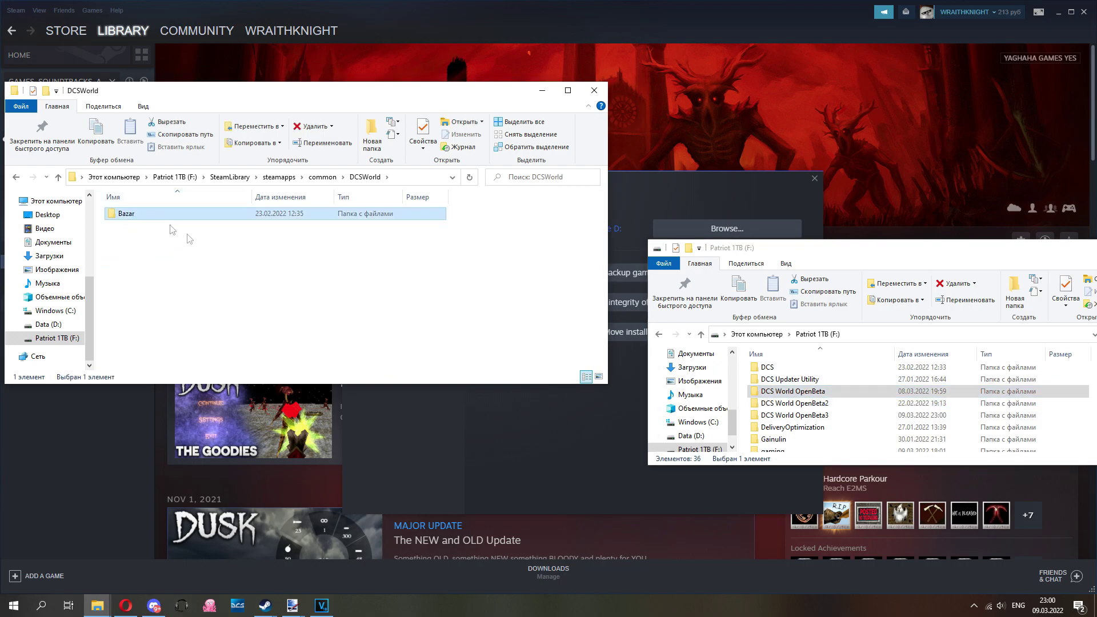
{"action": "double_click", "coordinate": [795, 405]}
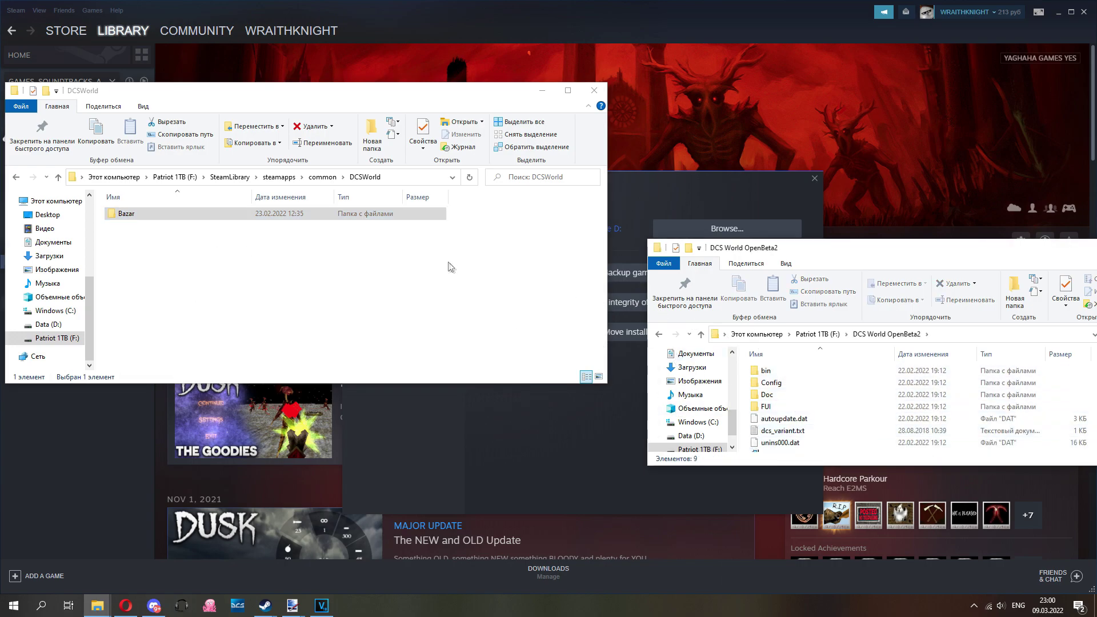
{"action": "mouse_move", "coordinate": [441, 256]}
{"action": "left_mouse_down"}
{"action": "mouse_move", "coordinate": [721, 379]}
{"action": "mouse_move", "coordinate": [479, 292]}
{"action": "mouse_move", "coordinate": [431, 252]}
{"action": "left_mouse_up"}
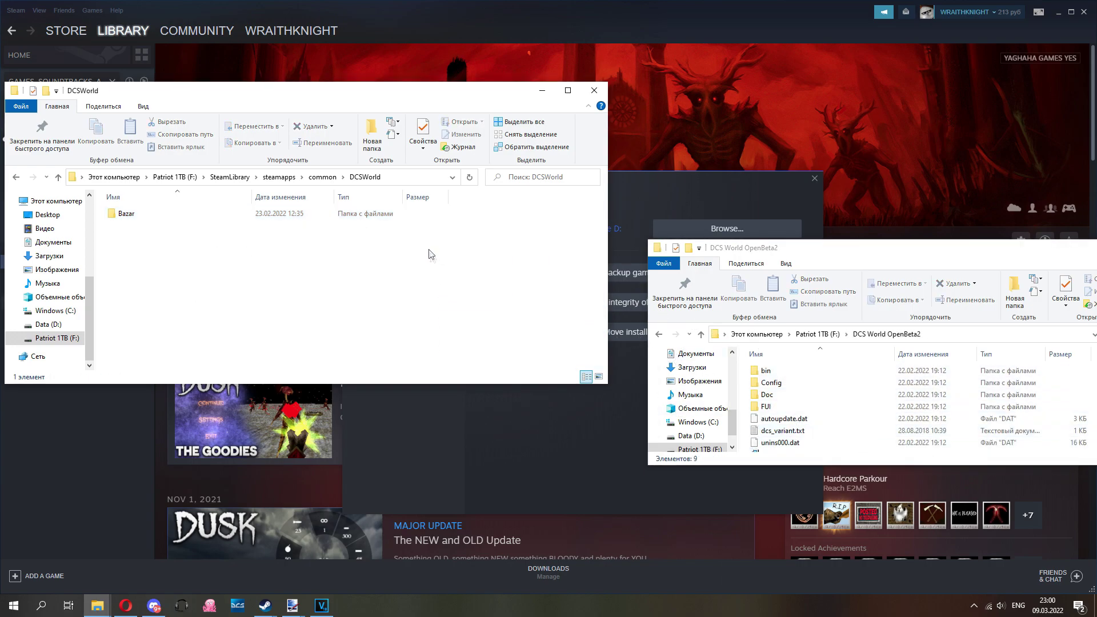
{"action": "left_click_drag", "start_coordinate": [351, 216], "coordinate": [449, 272]}
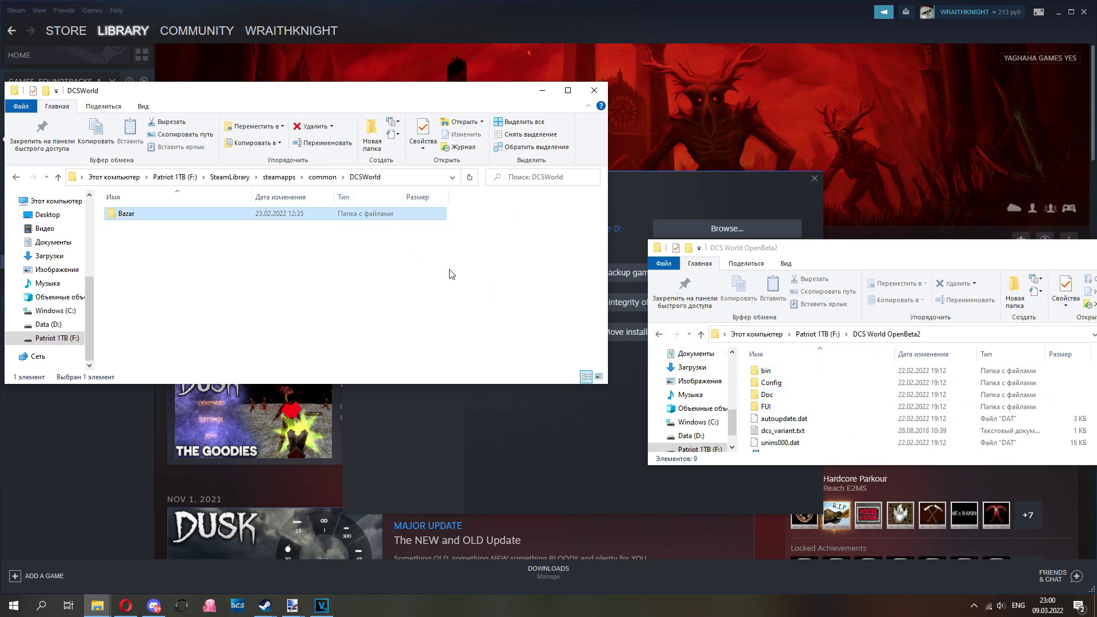
Step: Return to drive F: and look through the contents of the DCS World OpenBeta folder
{"action": "left_click", "coordinate": [659, 335]}
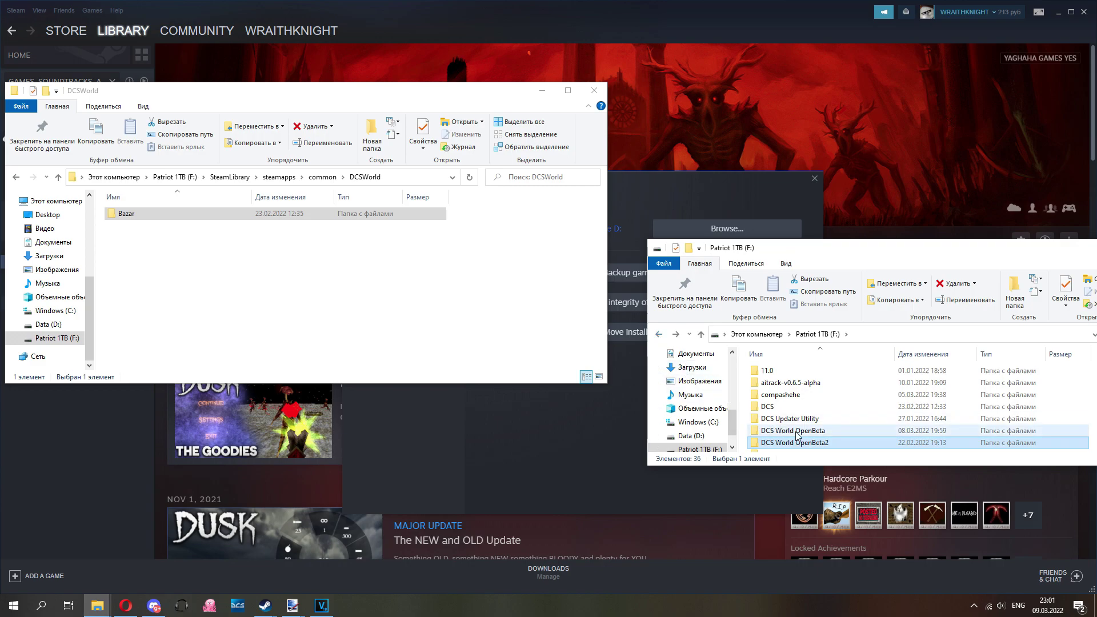
{"action": "mouse_move", "coordinate": [798, 435]}
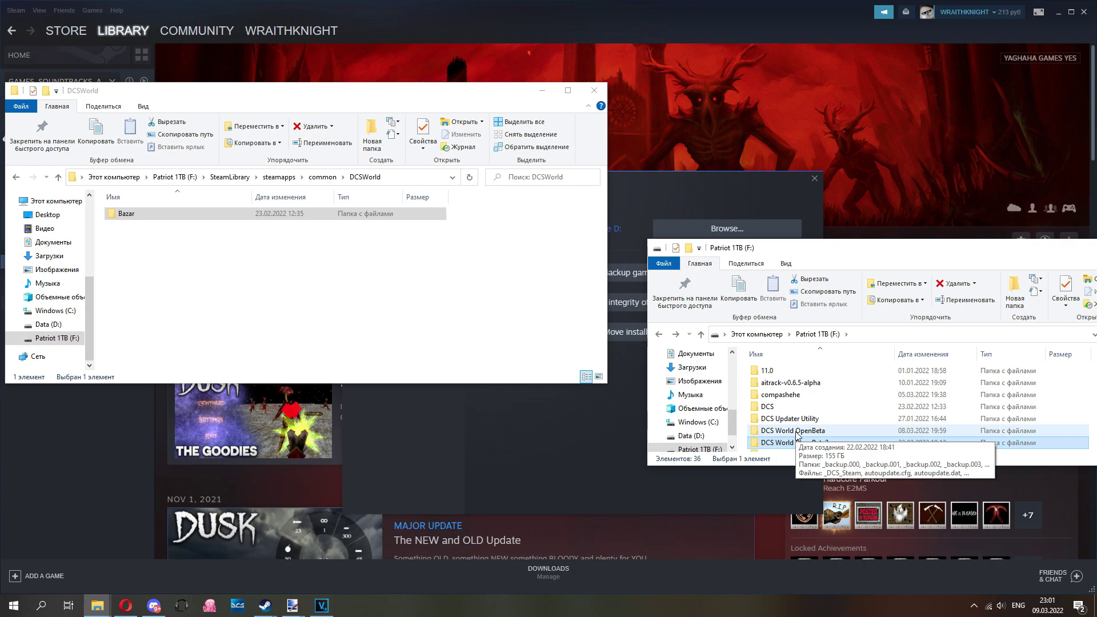
{"action": "double_click", "coordinate": [797, 433]}
{"action": "scroll", "coordinate": [783, 417], "scroll_direction": "down", "scroll_amount": 2}
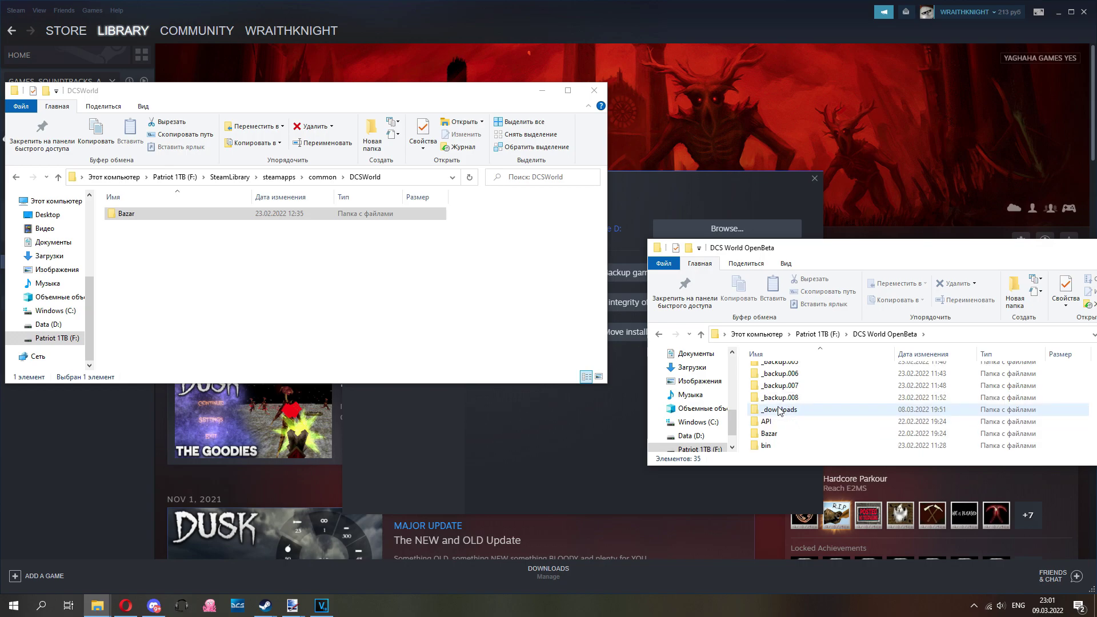
{"action": "scroll", "coordinate": [778, 411], "scroll_direction": "up", "scroll_amount": 2}
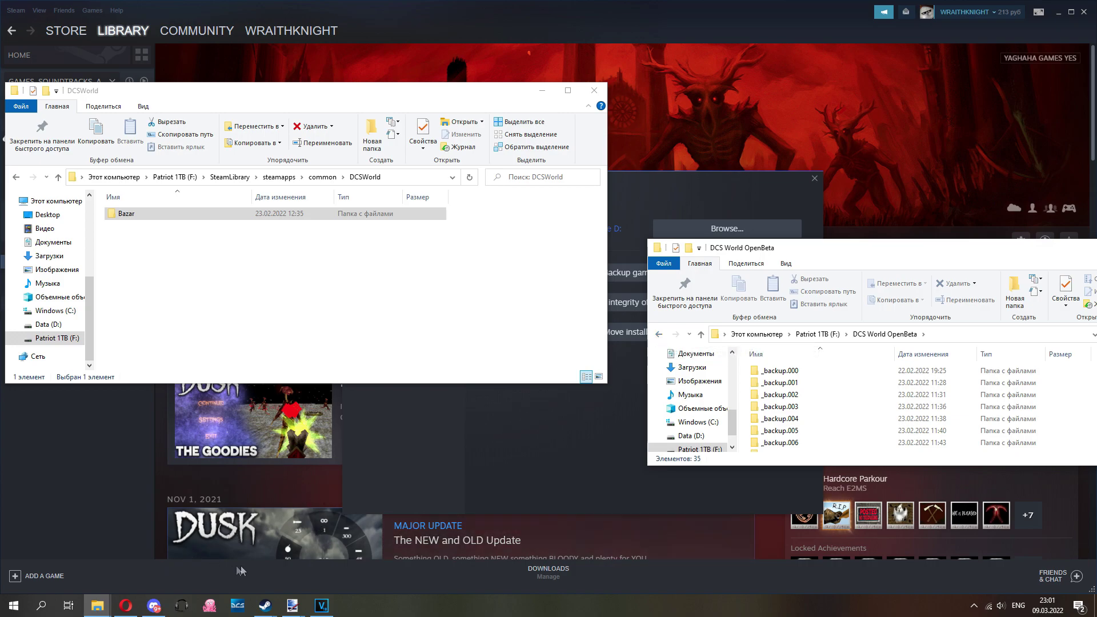
Step: Bring up the DCS World OpenBeta shortcut's properties and examine the target path to DCS_updater.exe
{"action": "mouse_move", "coordinate": [97, 605]}
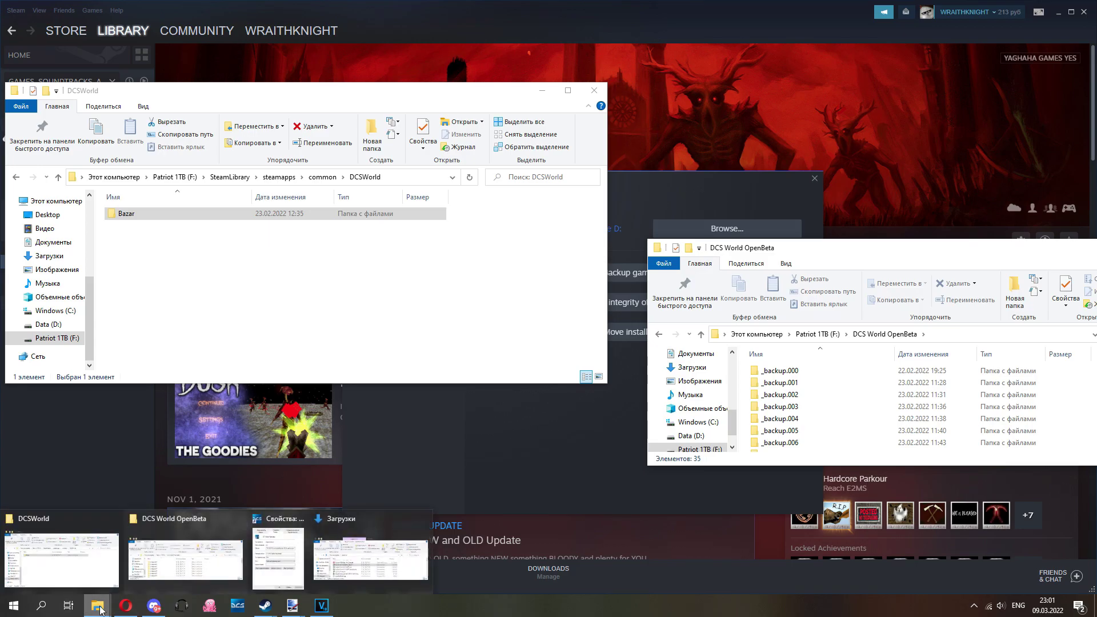
{"action": "mouse_move", "coordinate": [117, 574]}
{"action": "left_click", "coordinate": [278, 555]}
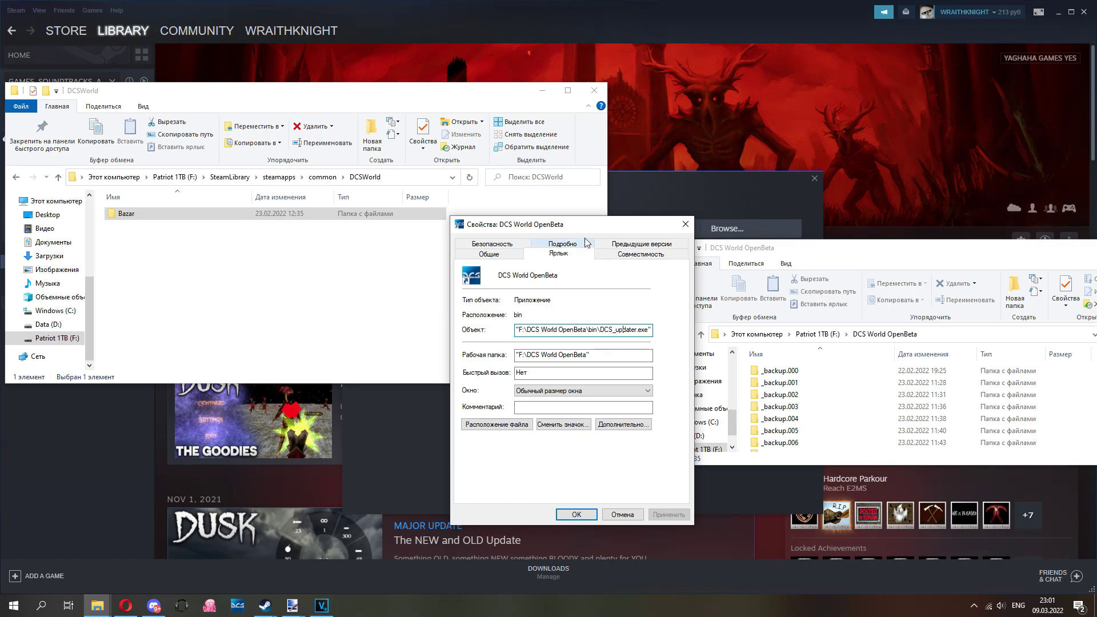
{"action": "mouse_move", "coordinate": [592, 231]}
{"action": "left_mouse_down"}
{"action": "mouse_move", "coordinate": [592, 216]}
{"action": "mouse_move", "coordinate": [599, 226]}
{"action": "mouse_move", "coordinate": [578, 233]}
{"action": "left_mouse_up"}
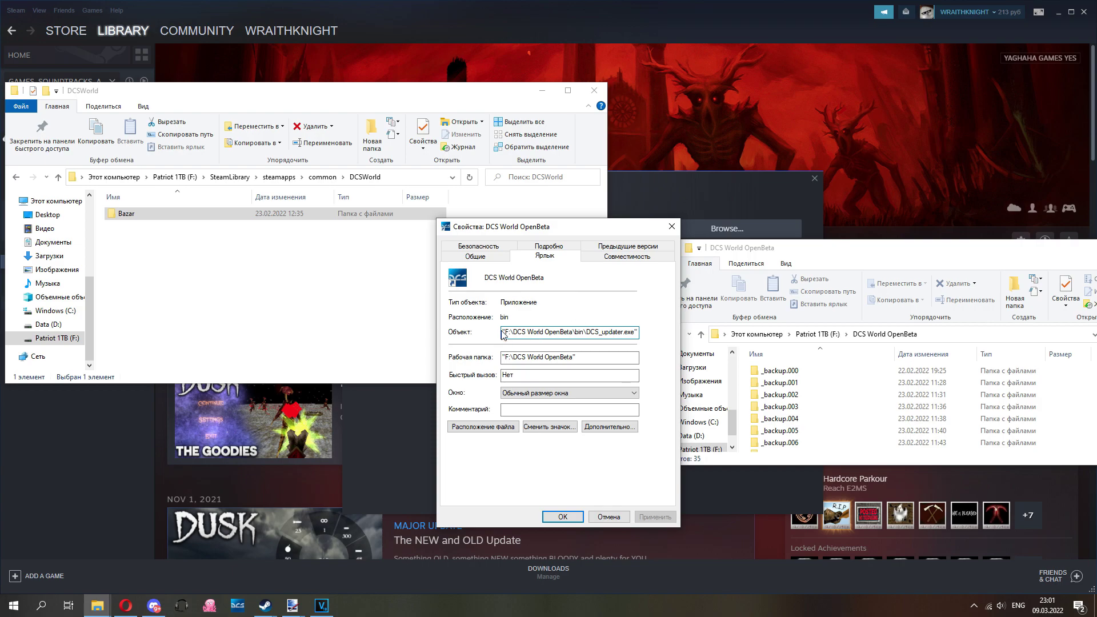
{"action": "left_click_drag", "start_coordinate": [519, 336], "coordinate": [563, 340]}
{"action": "left_click", "coordinate": [565, 339]}
{"action": "left_click_drag", "start_coordinate": [522, 335], "coordinate": [578, 338]}
{"action": "left_click", "coordinate": [568, 336]}
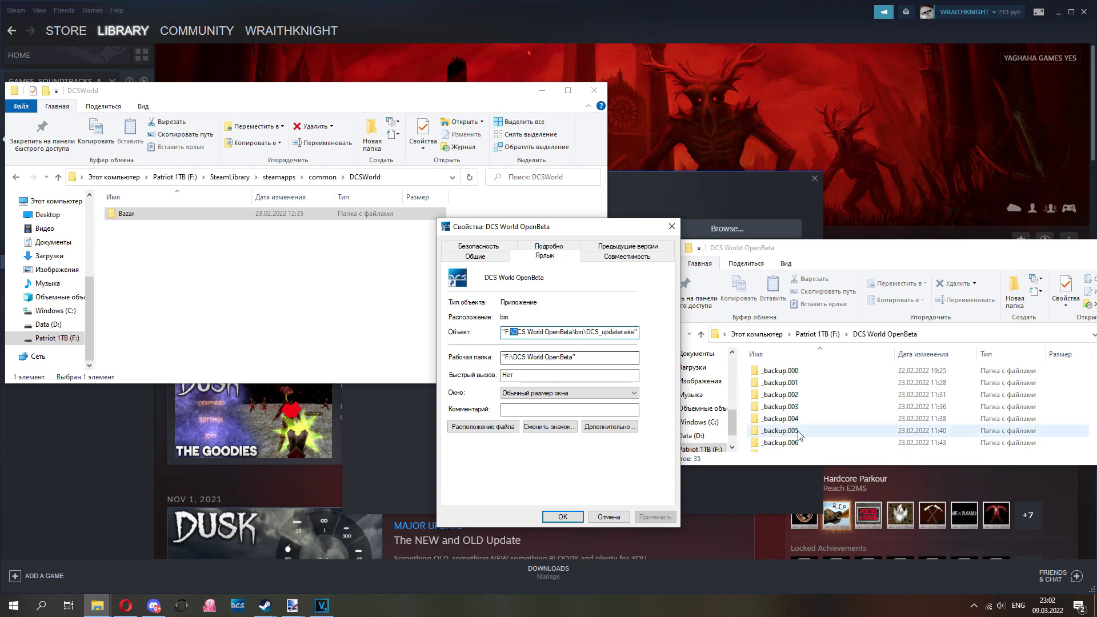
Step: Open the DCS World OpenBeta2 folder on drive F: and select all of its files and folders
{"action": "left_click", "coordinate": [822, 335]}
{"action": "double_click", "coordinate": [795, 442]}
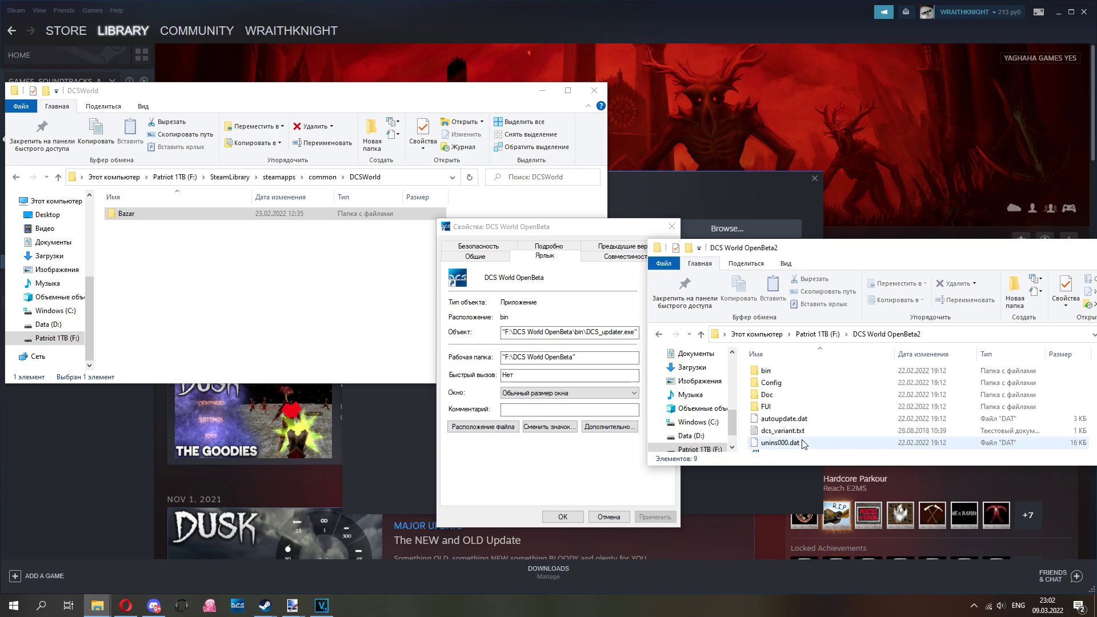
{"action": "left_click", "coordinate": [768, 371]}
{"action": "key", "text": "ctrl+a"}
{"action": "scroll", "coordinate": [777, 400], "scroll_direction": "down", "scroll_amount": 1}
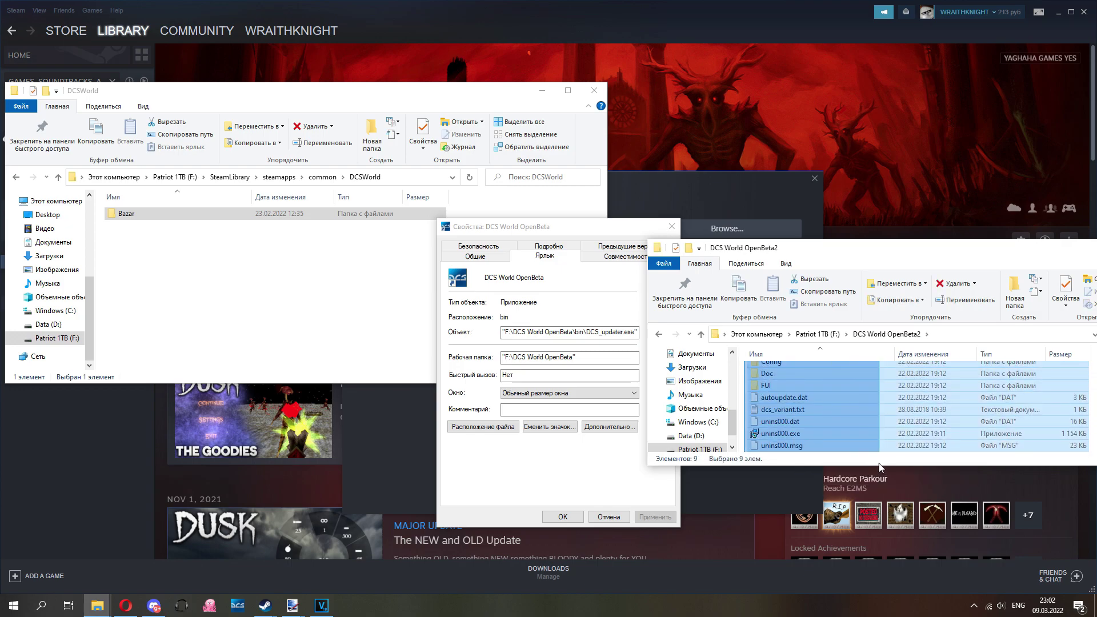
Step: Move the shortcut's properties window slightly higher and return the DCS World OpenBeta2 folder window to drive F:
{"action": "left_click", "coordinate": [609, 279]}
{"action": "mouse_move", "coordinate": [551, 233]}
{"action": "left_mouse_down"}
{"action": "mouse_move", "coordinate": [477, 227]}
{"action": "mouse_move", "coordinate": [549, 223]}
{"action": "left_mouse_up"}
{"action": "left_click", "coordinate": [815, 420]}
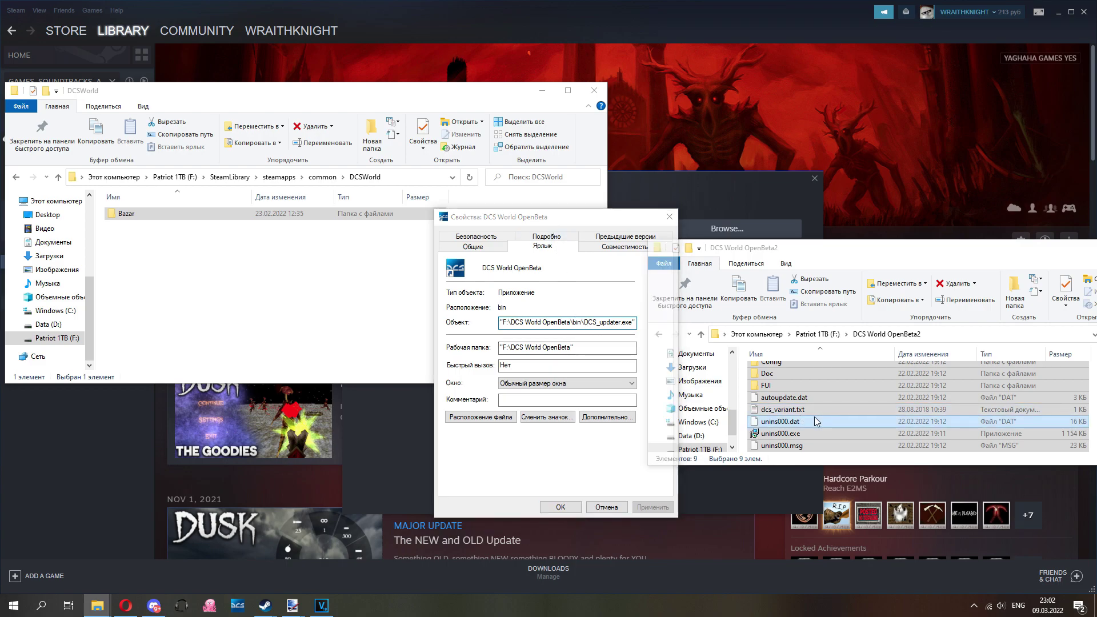
{"action": "left_click", "coordinate": [817, 334]}
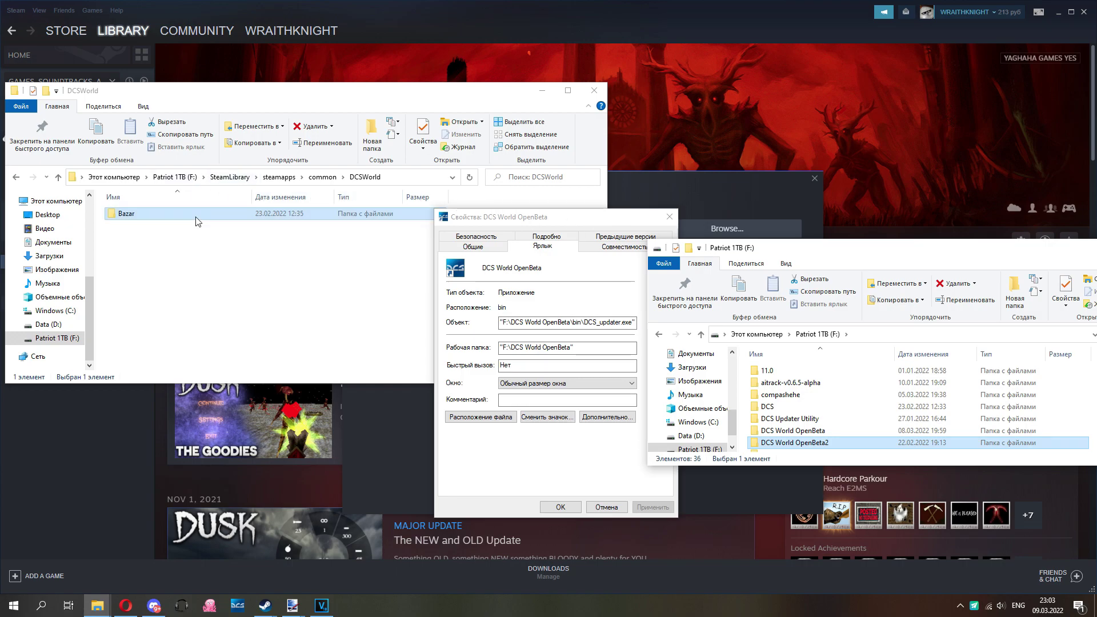
Step: Look through the Bazar and Liveries subfolders of the Steam DCSWorld folder, then return to DCSWorld
{"action": "double_click", "coordinate": [166, 213]}
{"action": "double_click", "coordinate": [165, 213]}
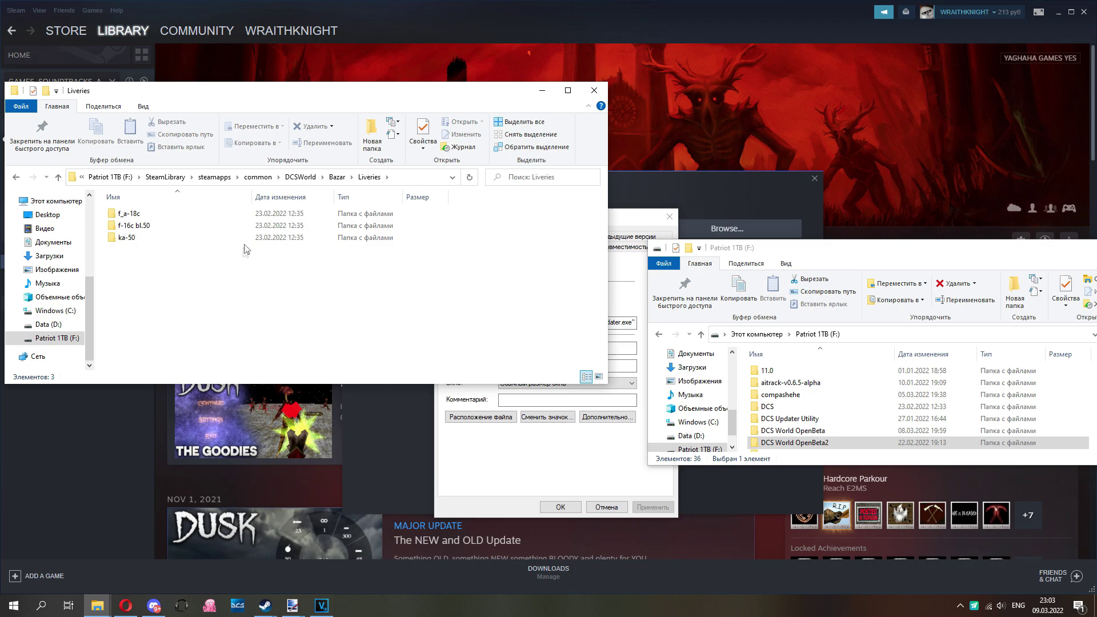
{"action": "left_click", "coordinate": [337, 177]}
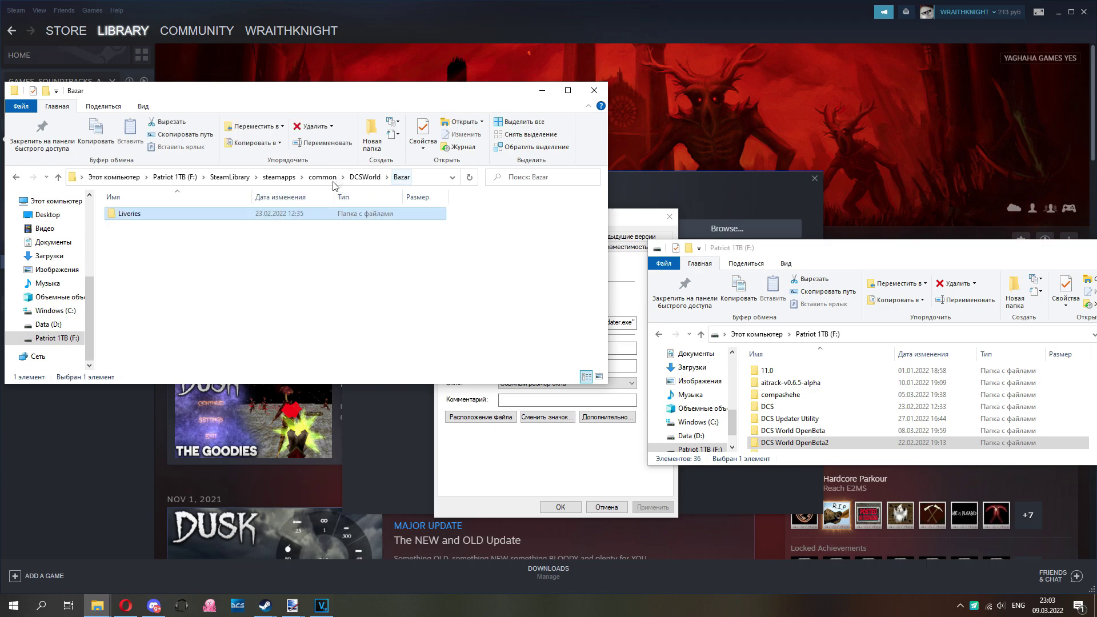
{"action": "left_click", "coordinate": [366, 178]}
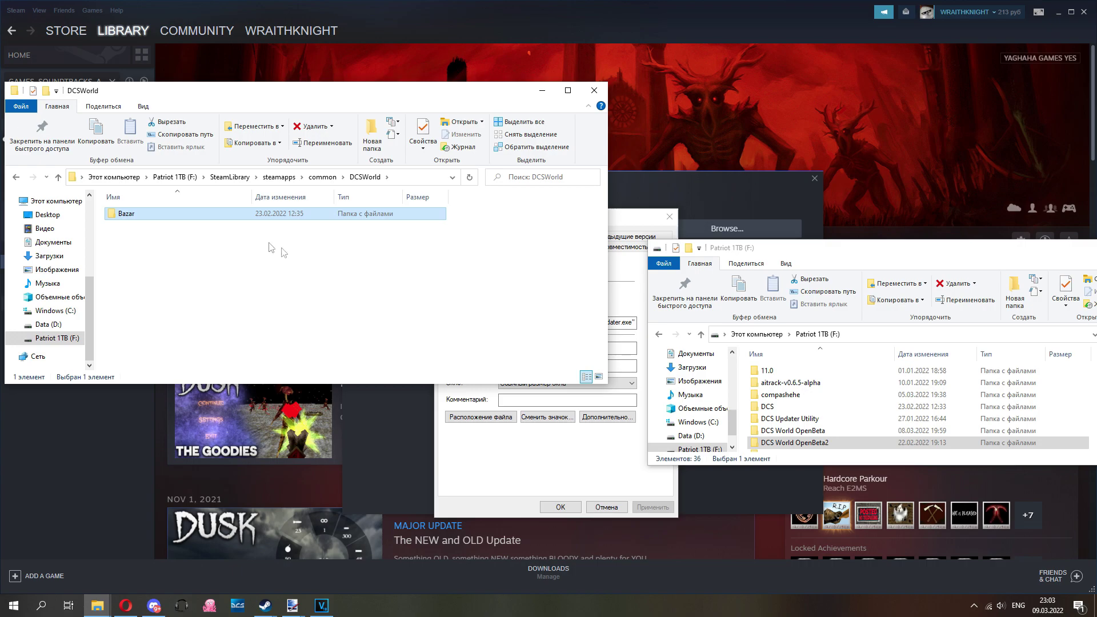
Step: Open the DCS World OpenBeta folder on drive F: and look over its contents
{"action": "double_click", "coordinate": [797, 431]}
{"action": "scroll", "coordinate": [795, 400], "scroll_direction": "down", "scroll_amount": 1}
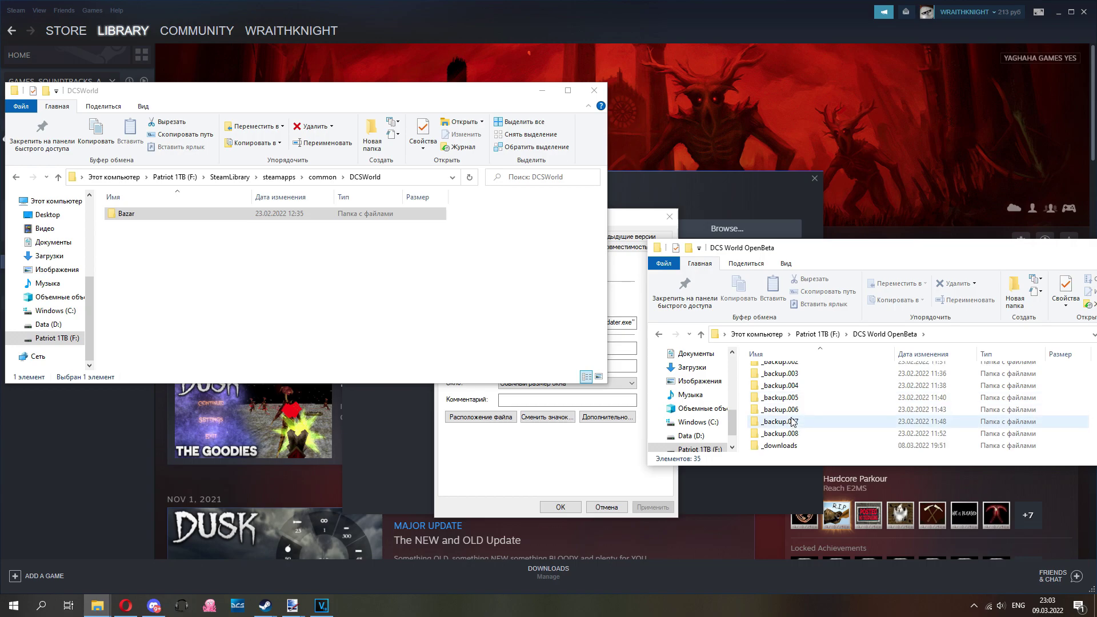
{"action": "scroll", "coordinate": [786, 424], "scroll_direction": "up", "scroll_amount": 1}
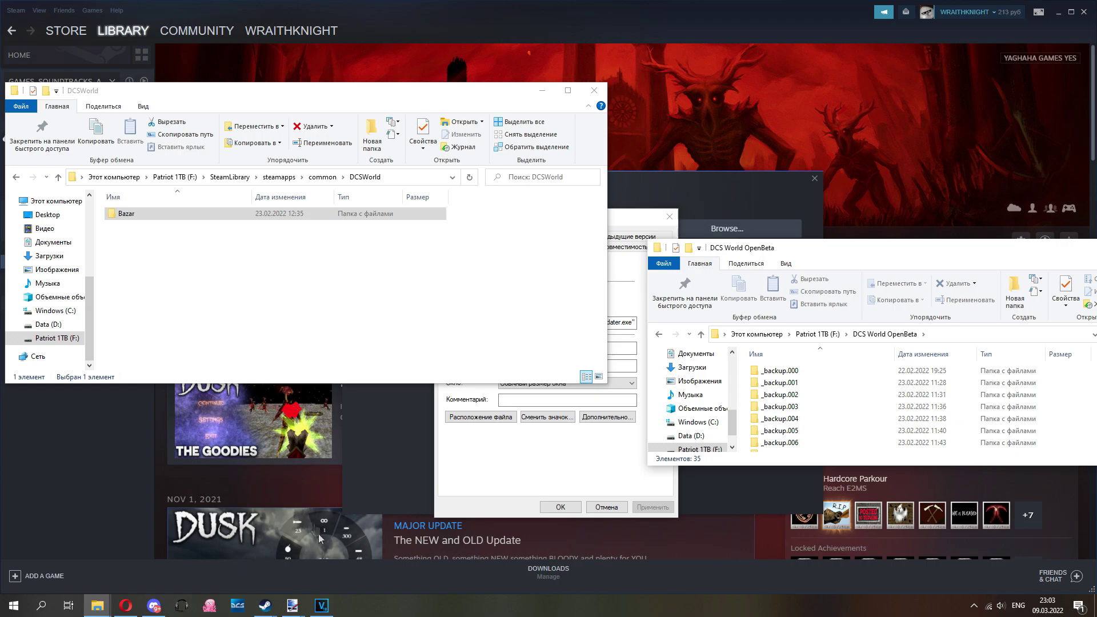
Step: Switch to paint.net, show the DCS menu screenshot and select an area about 153 × 37 px beside the gear icon in the dark bar
{"action": "mouse_move", "coordinate": [293, 606]}
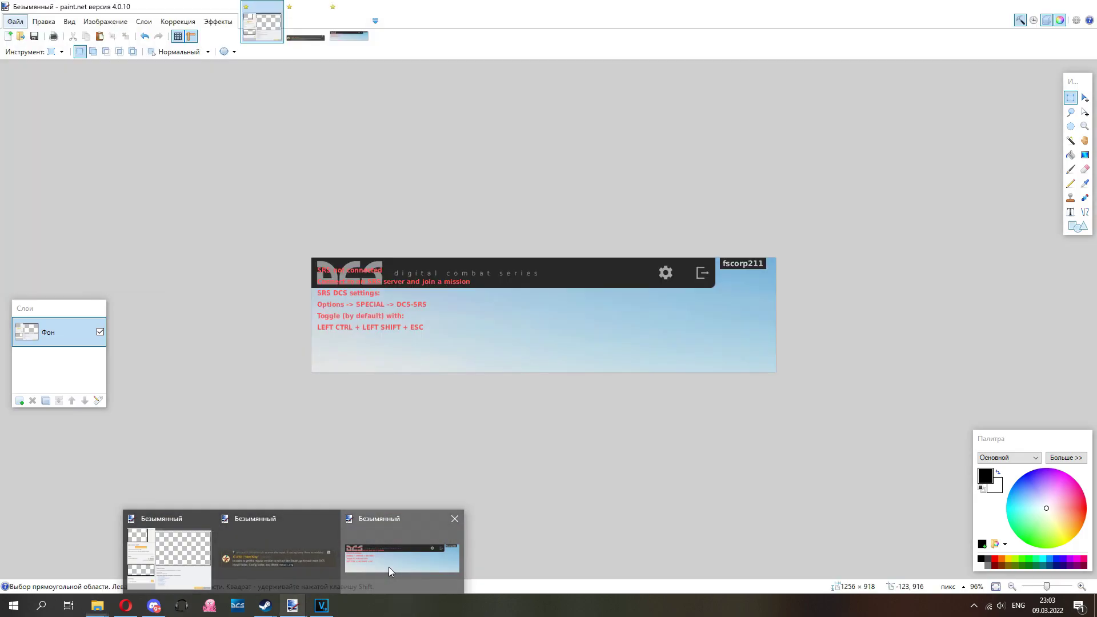
{"action": "left_click", "coordinate": [389, 567]}
{"action": "left_click_drag", "start_coordinate": [586, 282], "coordinate": [672, 302]}
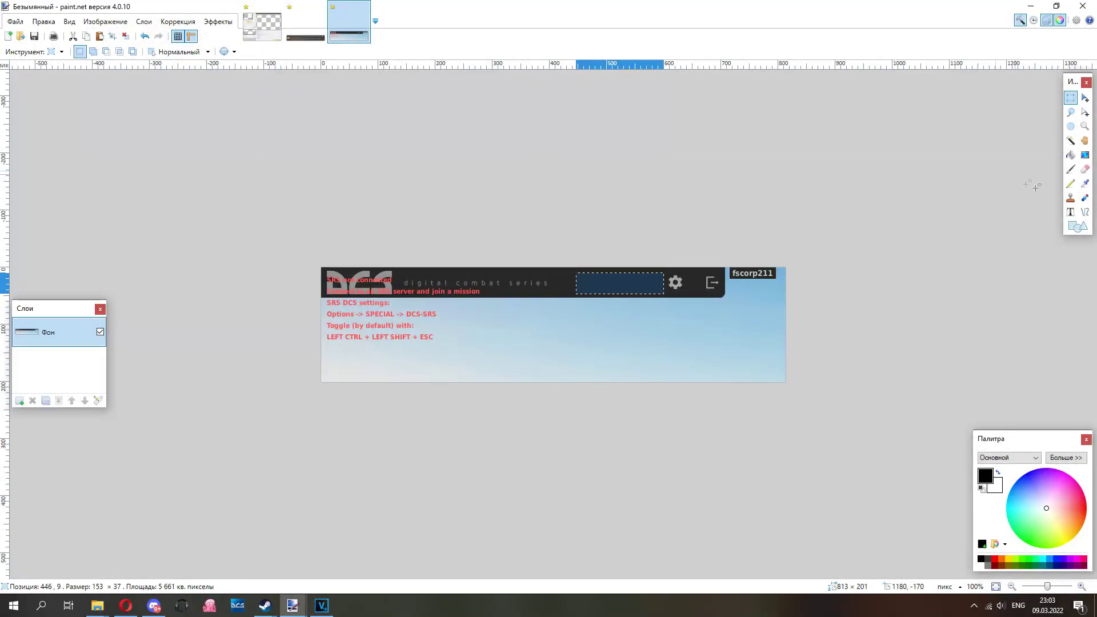
Step: Give the Line/Curve tool an arrowhead end and try to draw a short downward arrow on the sky below the dark bar
{"action": "left_click", "coordinate": [1086, 212]}
{"action": "left_click", "coordinate": [282, 51]}
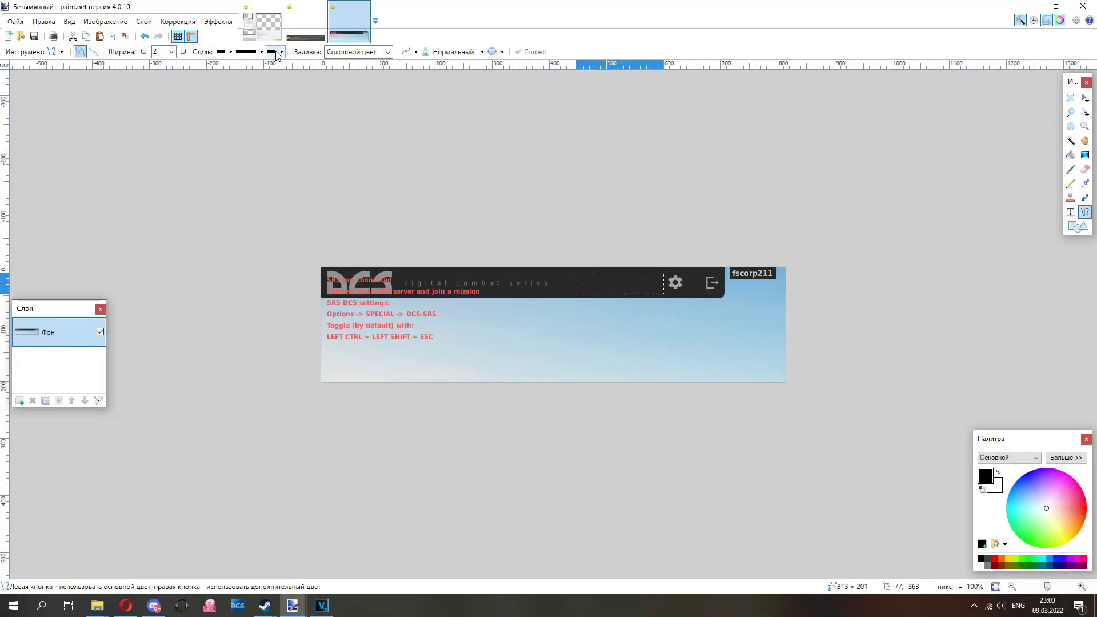
{"action": "left_click", "coordinate": [276, 79]}
{"action": "mouse_move", "coordinate": [578, 331]}
{"action": "left_mouse_down"}
{"action": "mouse_move", "coordinate": [579, 354]}
{"action": "mouse_move", "coordinate": [566, 366]}
{"action": "mouse_move", "coordinate": [571, 352]}
{"action": "left_mouse_up"}
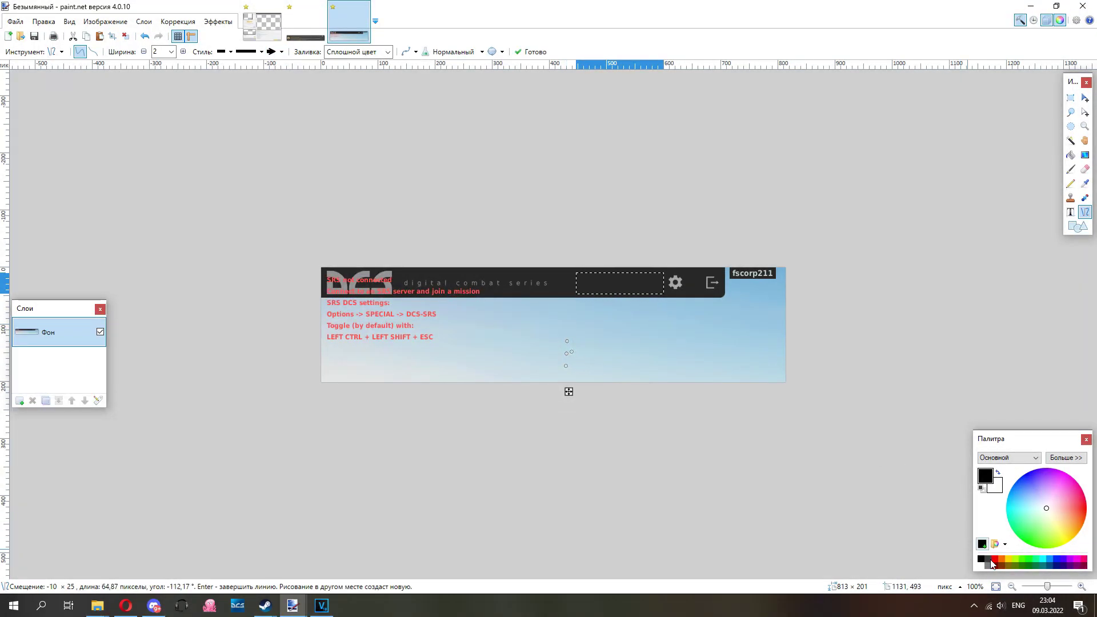
{"action": "key", "text": "Return"}
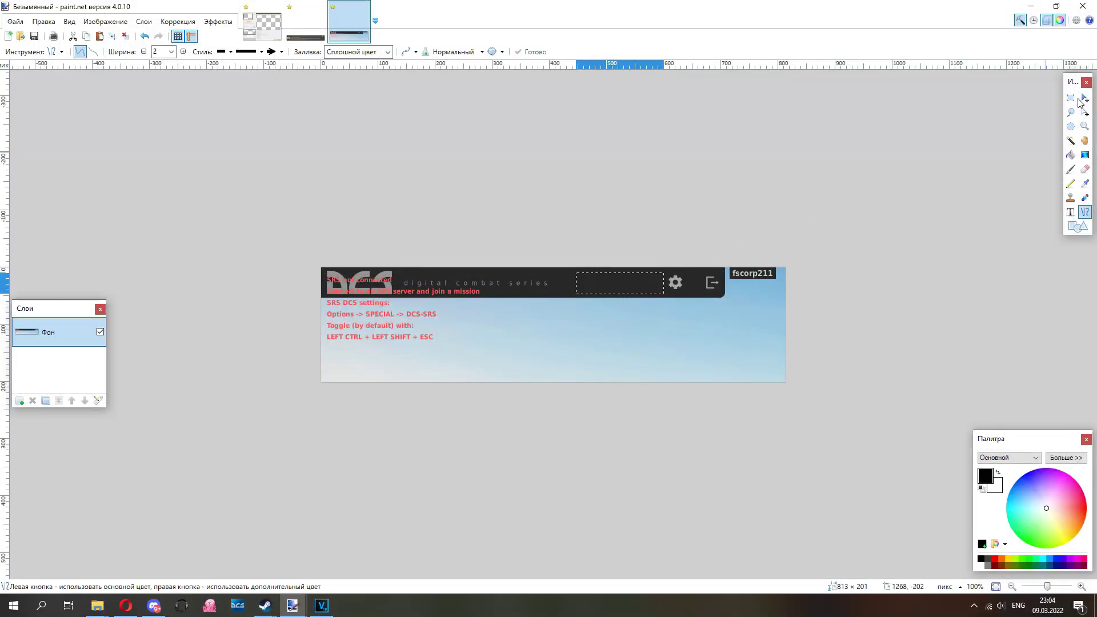
Step: Clear the selection and draw a vertical downward arrow about 97 px long on the sky below the dark bar
{"action": "left_click", "coordinate": [1086, 98]}
{"action": "key", "text": "ctrl+d"}
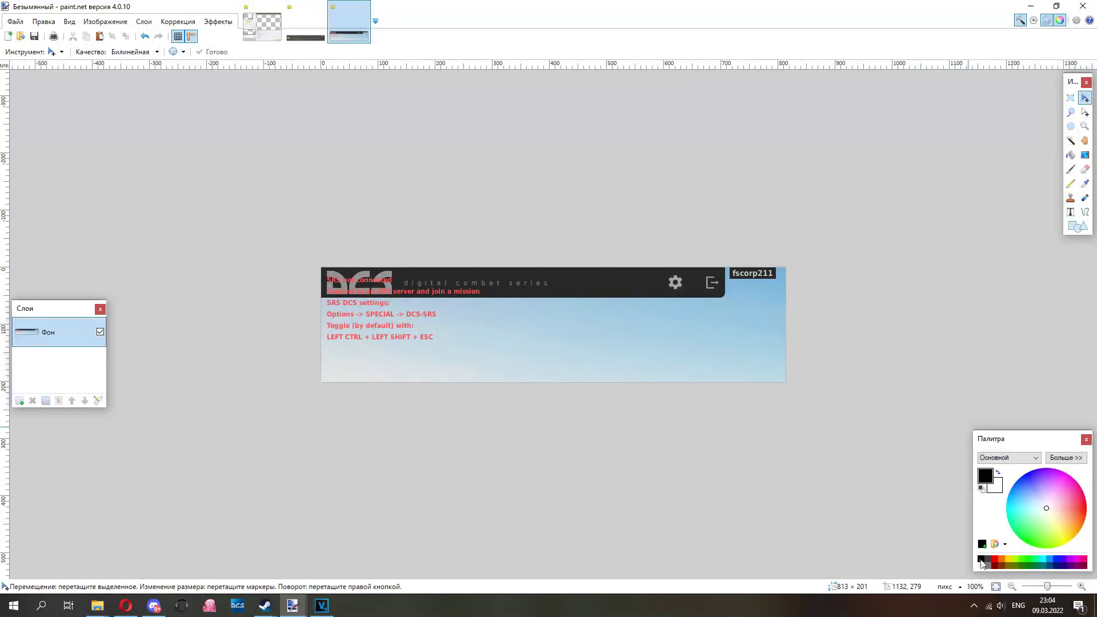
{"action": "left_click", "coordinate": [1085, 212]}
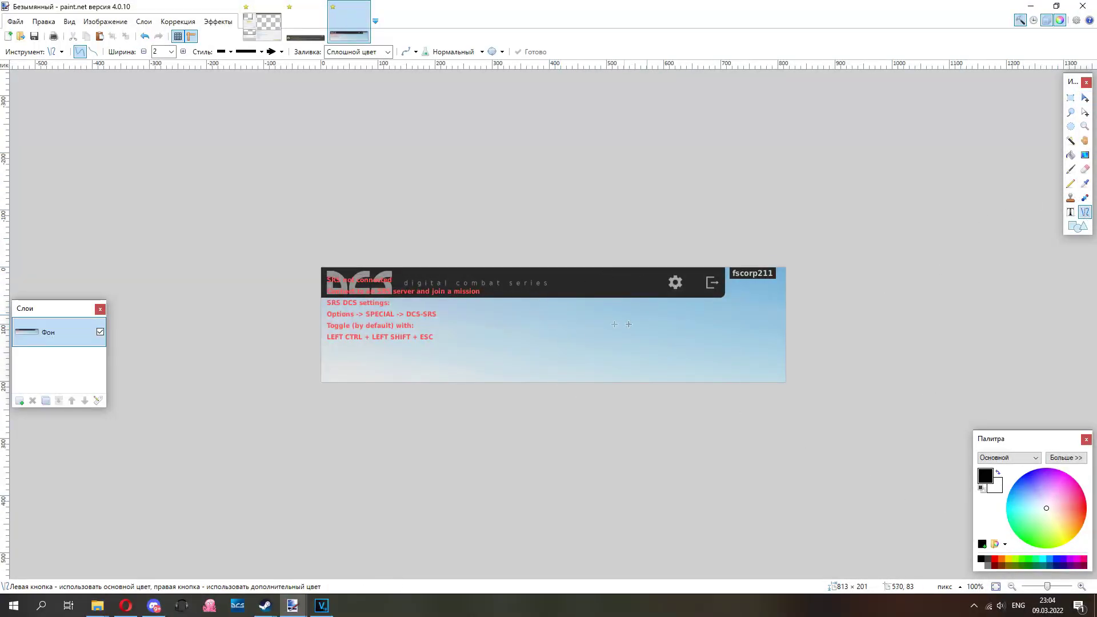
{"action": "left_click_drag", "start_coordinate": [576, 317], "coordinate": [576, 373]}
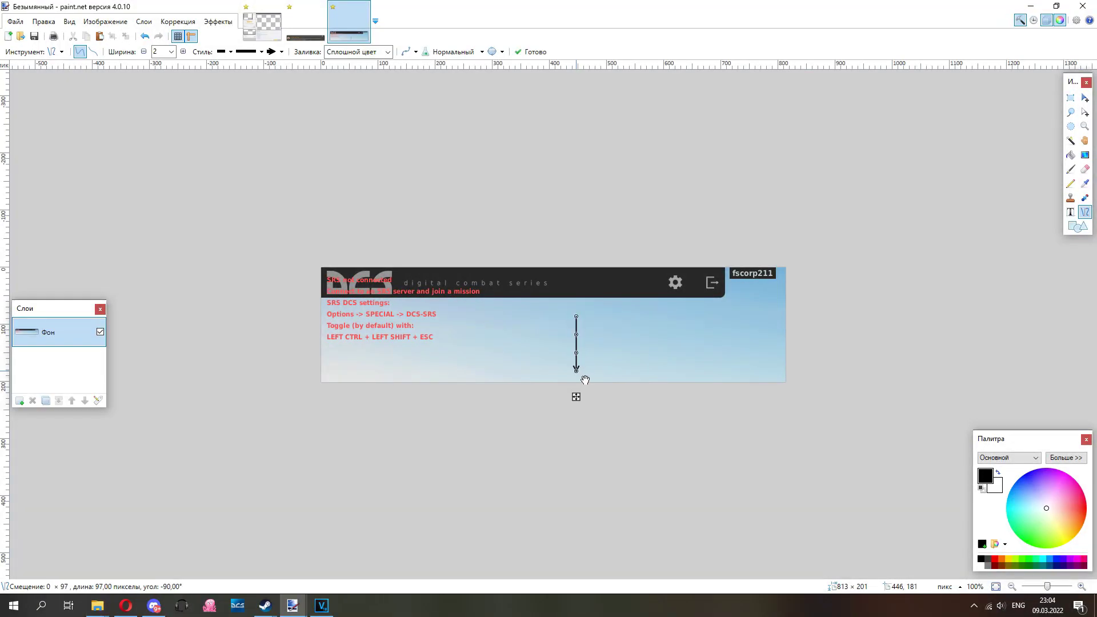
{"action": "key", "text": "Return"}
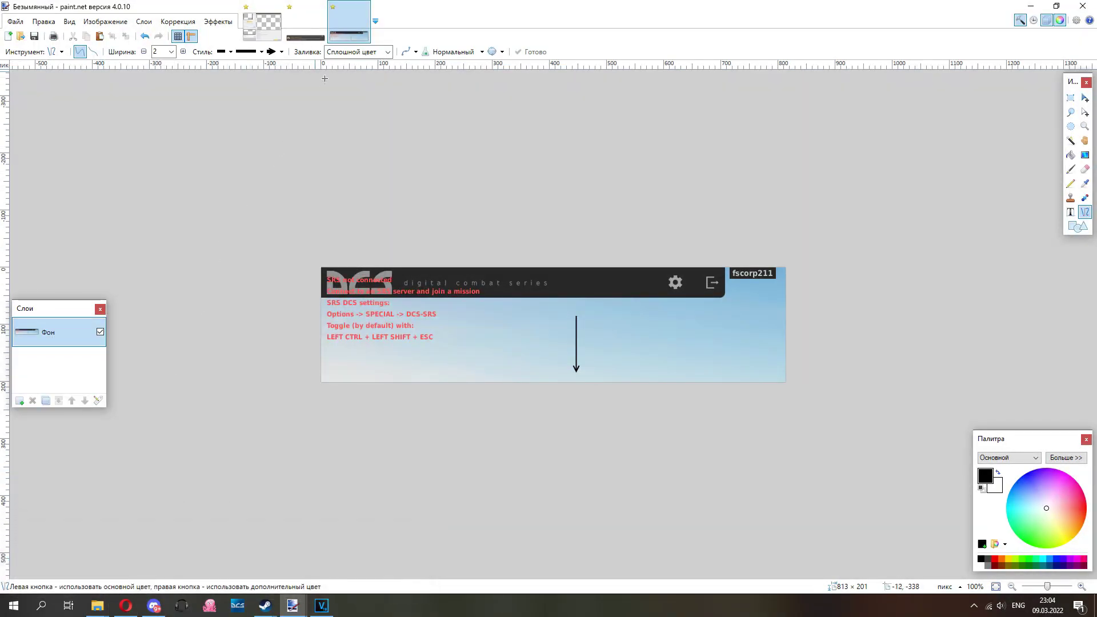
Step: Read the screenshot about deleting Retail.cfg from the Config folder, then return to the DCS menu screenshot
{"action": "left_click", "coordinate": [308, 33]}
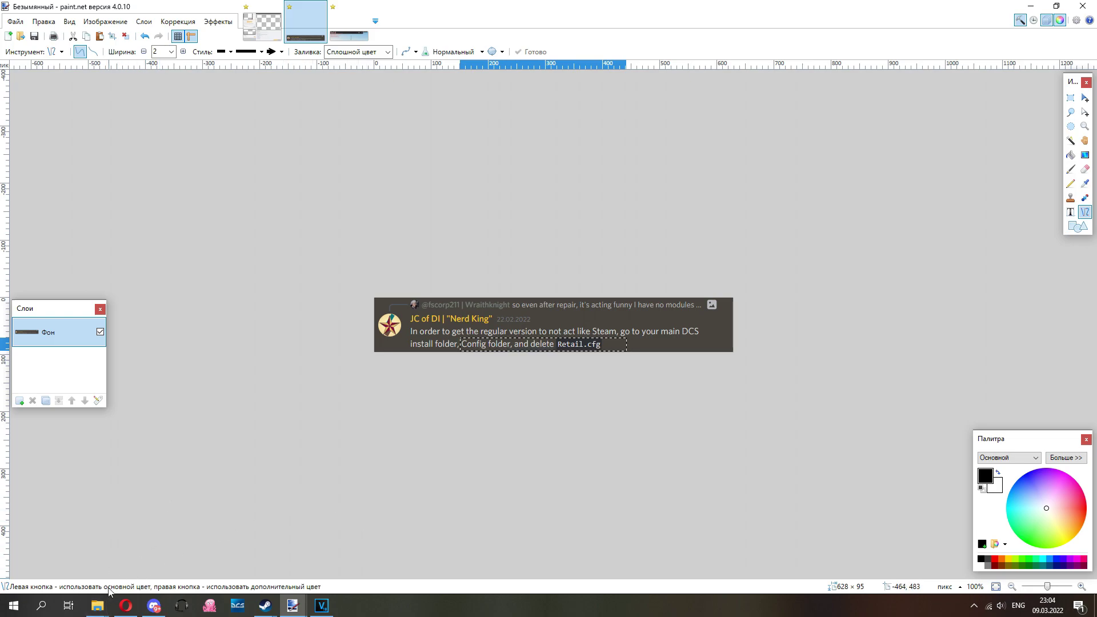
{"action": "left_click", "coordinate": [97, 606]}
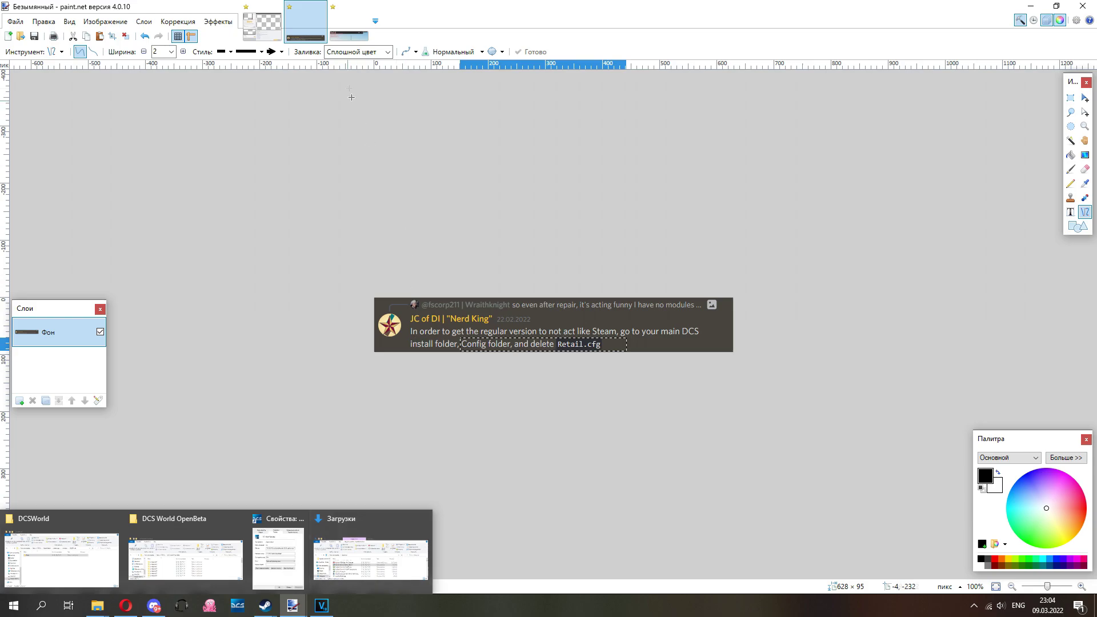
{"action": "left_click", "coordinate": [349, 22]}
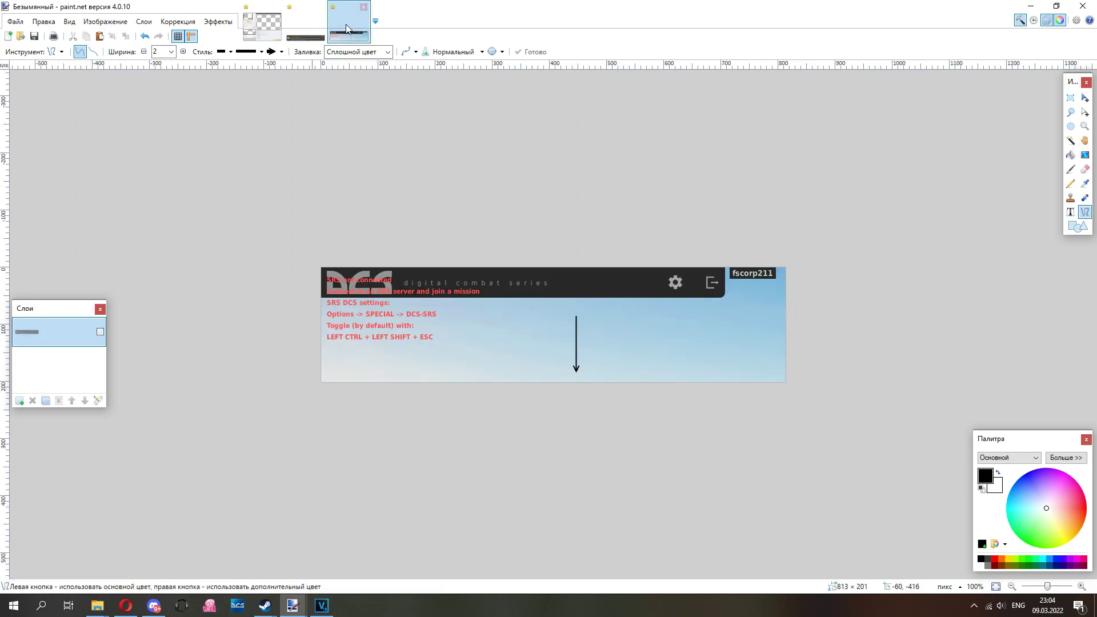
Step: Point out the empty space beside the gear icon with rectangular selections, ending with one about 117 × 36 px
{"action": "left_click", "coordinate": [1071, 97]}
{"action": "left_click_drag", "start_coordinate": [598, 271], "coordinate": [668, 291]}
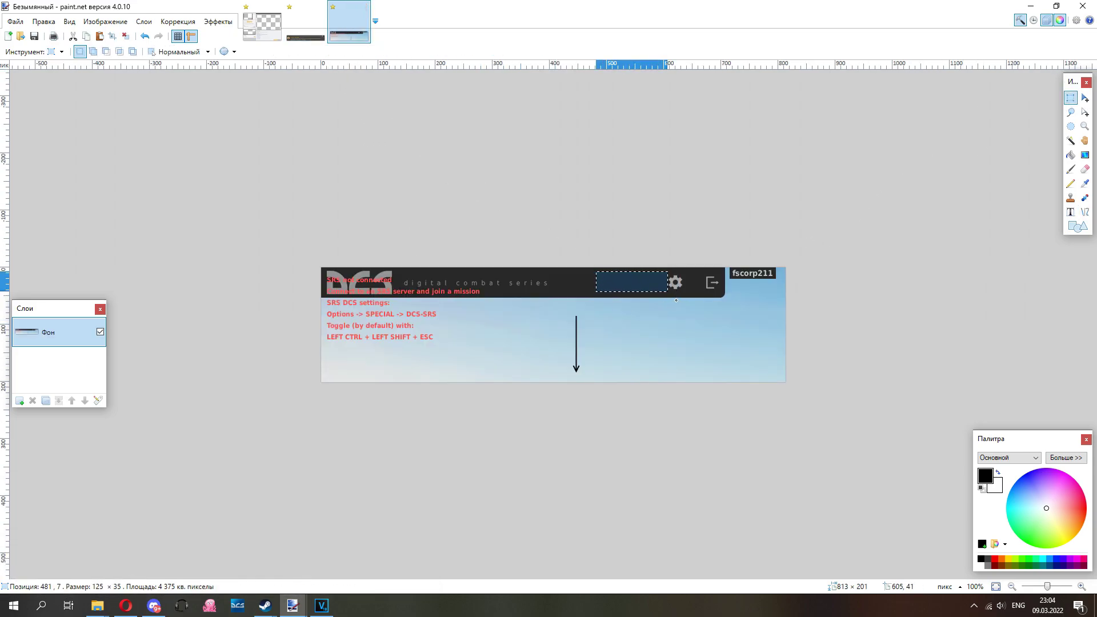
{"action": "left_click_drag", "start_coordinate": [587, 352], "coordinate": [605, 386]}
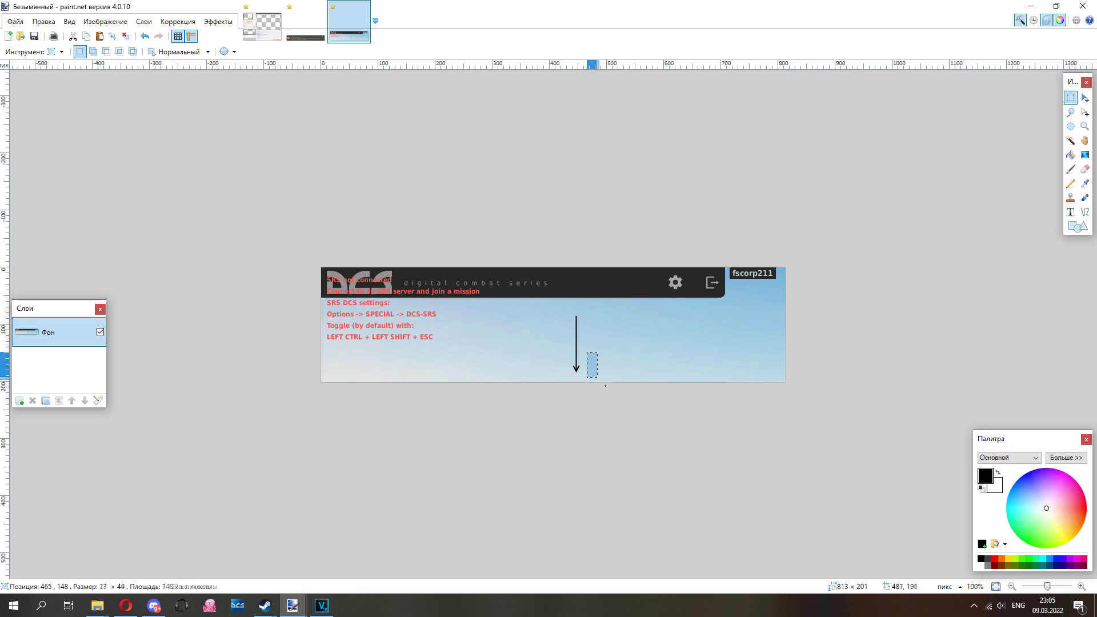
{"action": "left_click_drag", "start_coordinate": [599, 272], "coordinate": [660, 293]}
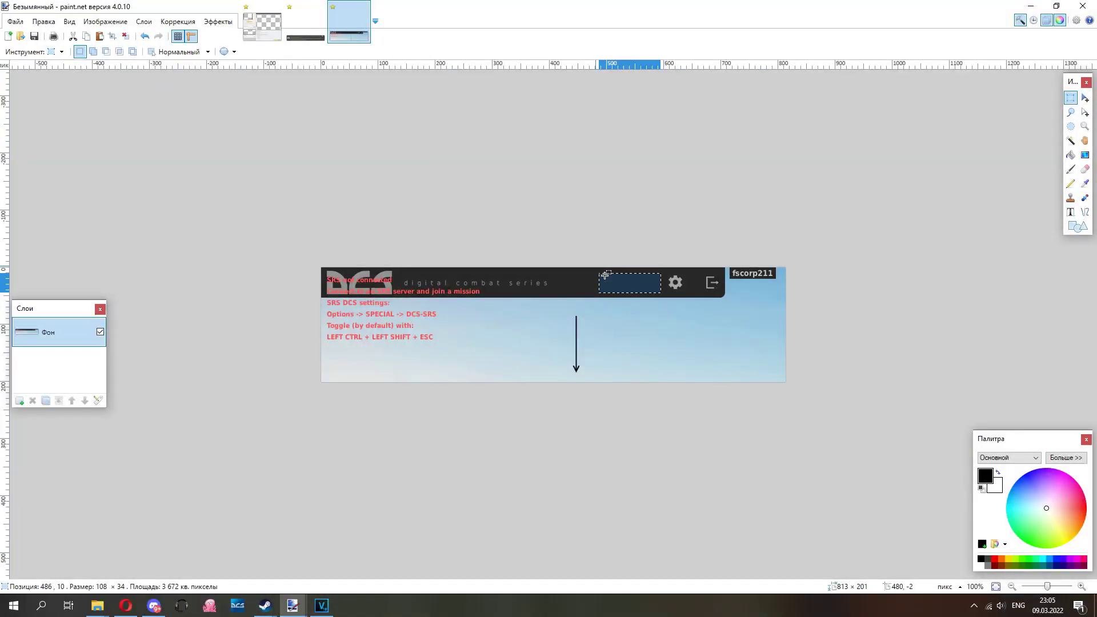
{"action": "left_click_drag", "start_coordinate": [531, 269], "coordinate": [974, 571]}
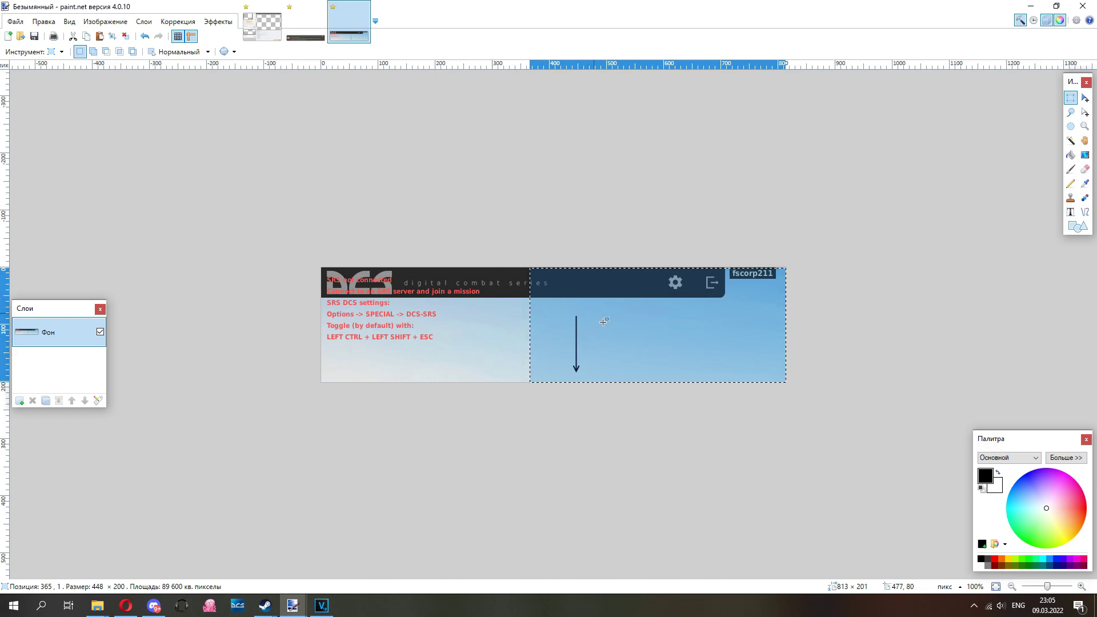
{"action": "left_click_drag", "start_coordinate": [580, 272], "coordinate": [669, 292]}
{"action": "left_click_drag", "start_coordinate": [598, 273], "coordinate": [666, 294]}
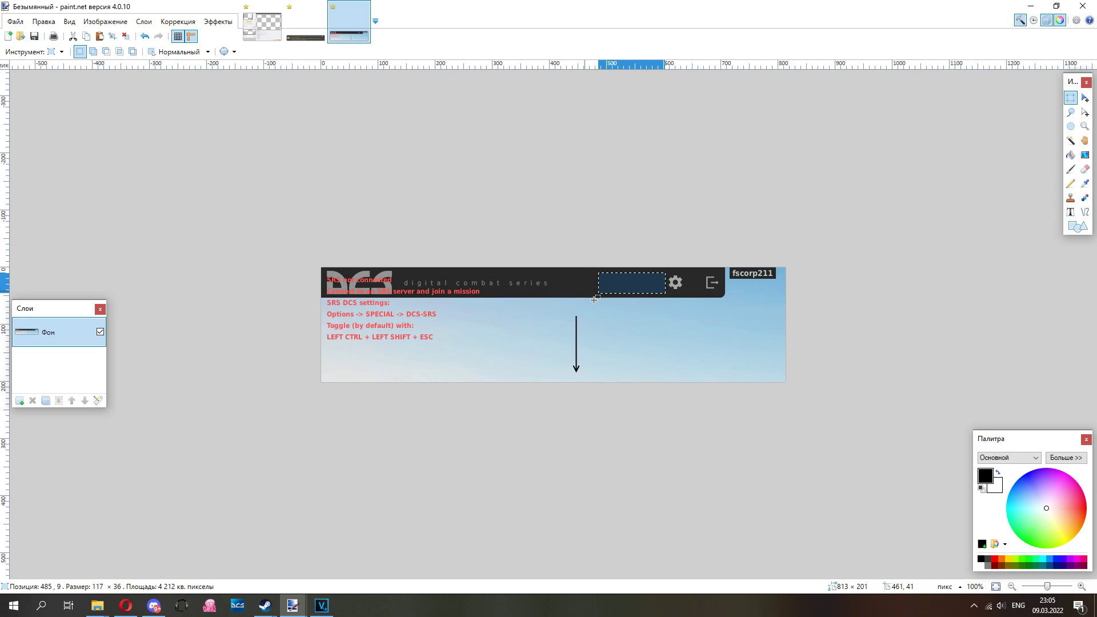
Step: Outline the whole DCS screenshot and then the red SRS text block with rectangular selections, and clear the selection
{"action": "left_click_drag", "start_coordinate": [321, 269], "coordinate": [760, 382]}
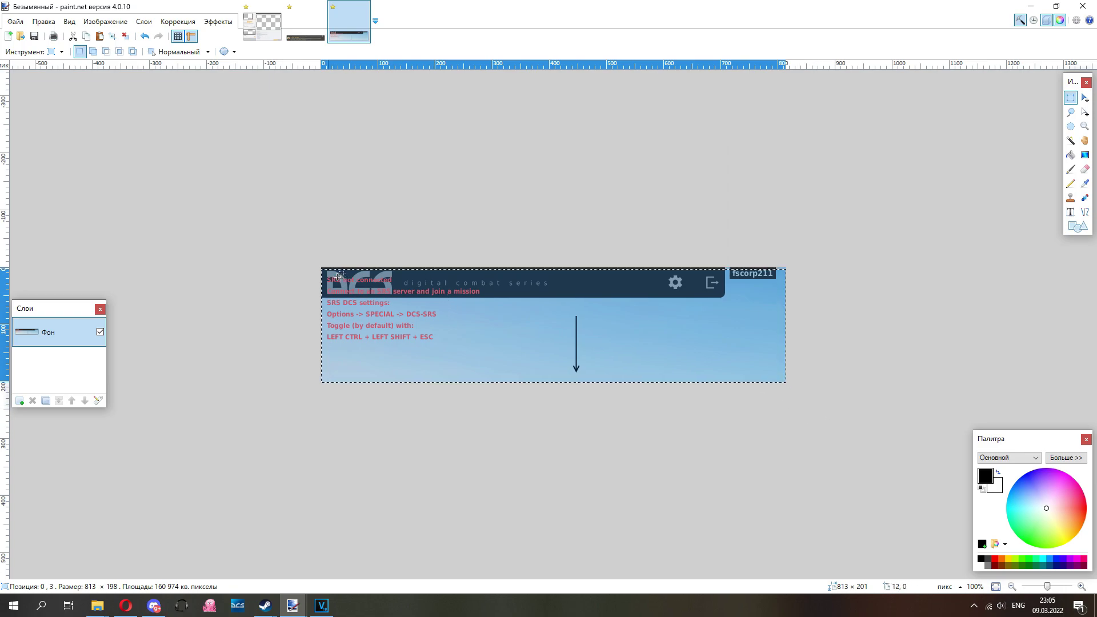
{"action": "left_click", "coordinate": [329, 271]}
{"action": "left_click_drag", "start_coordinate": [322, 270], "coordinate": [495, 370]}
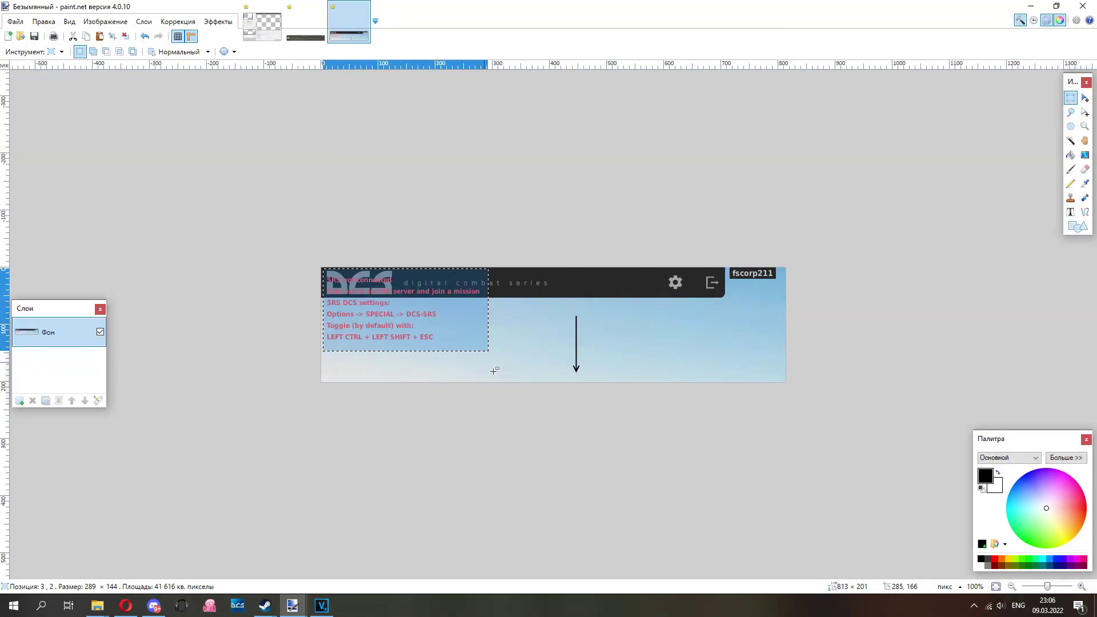
{"action": "left_click", "coordinate": [336, 282]}
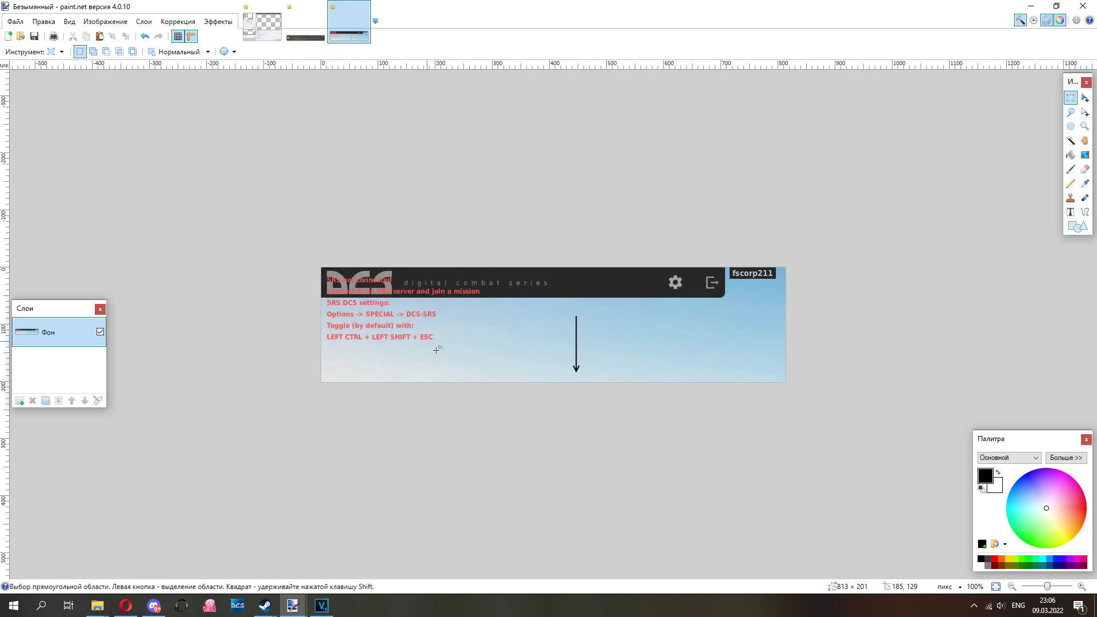